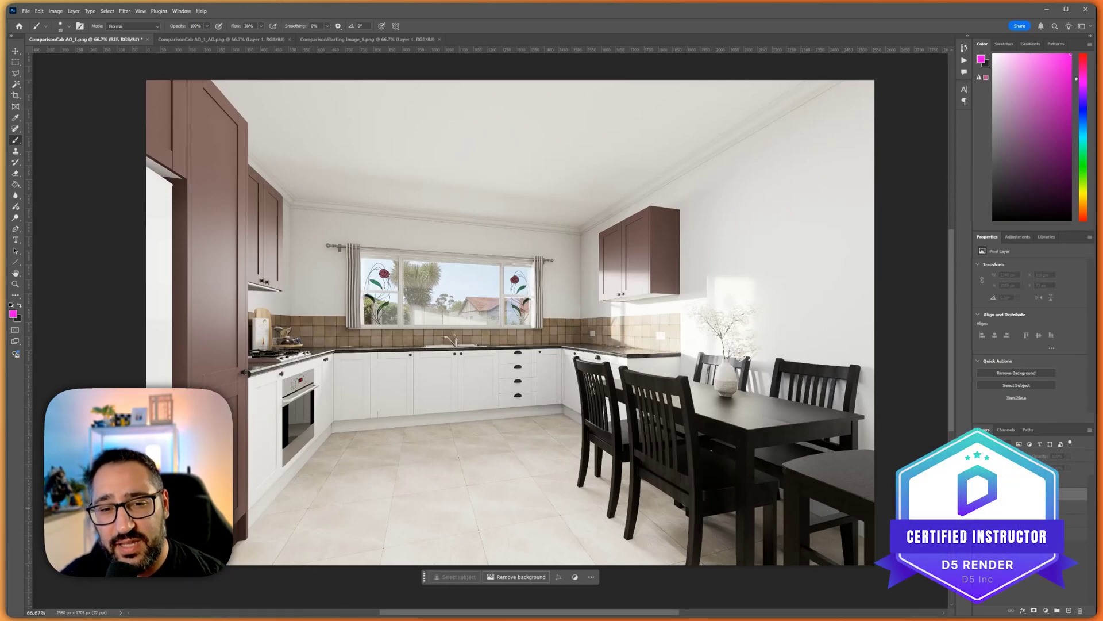
Hide the START layer, and show the REF layer briefly to compare its cabinet photo with the kitchen render
{"action": "left_click", "coordinate": [979, 508]}
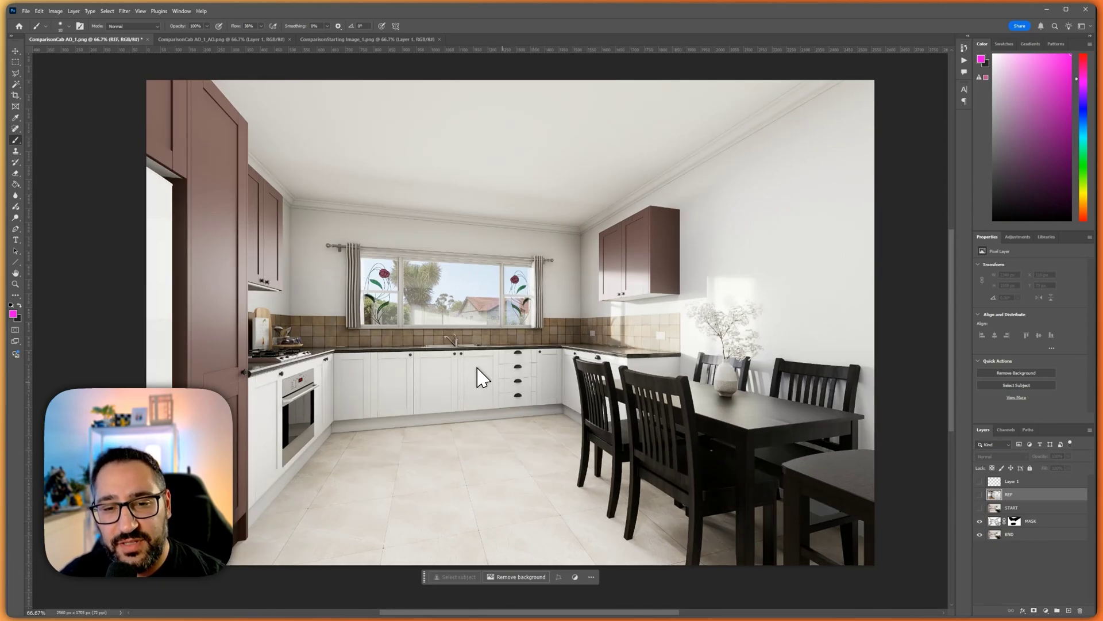
{"action": "left_click", "coordinate": [978, 494]}
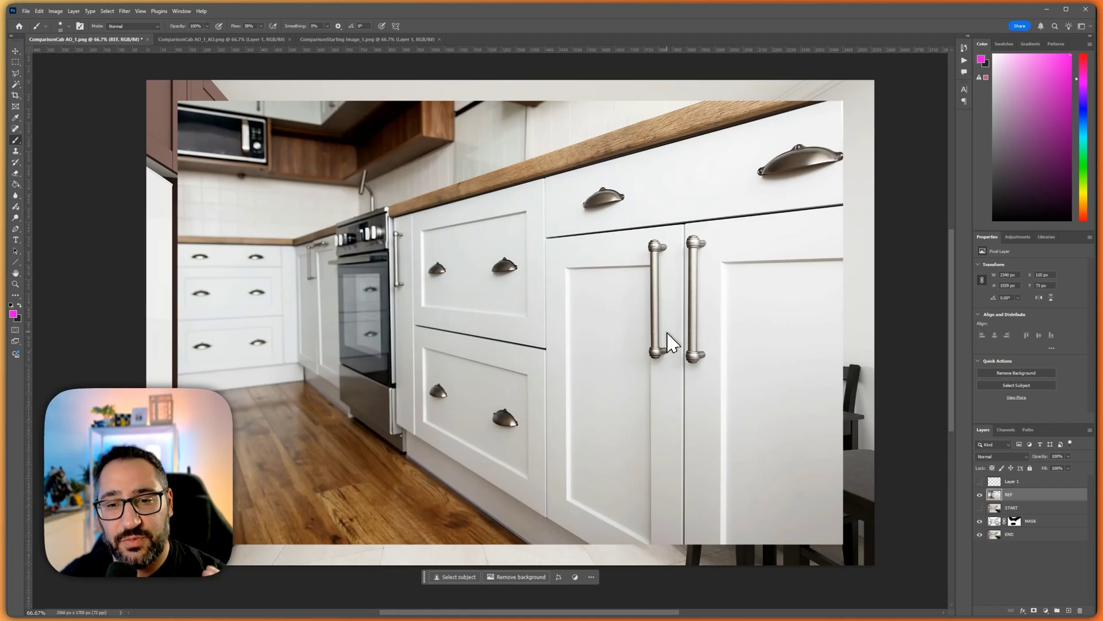
{"action": "left_click", "coordinate": [980, 495]}
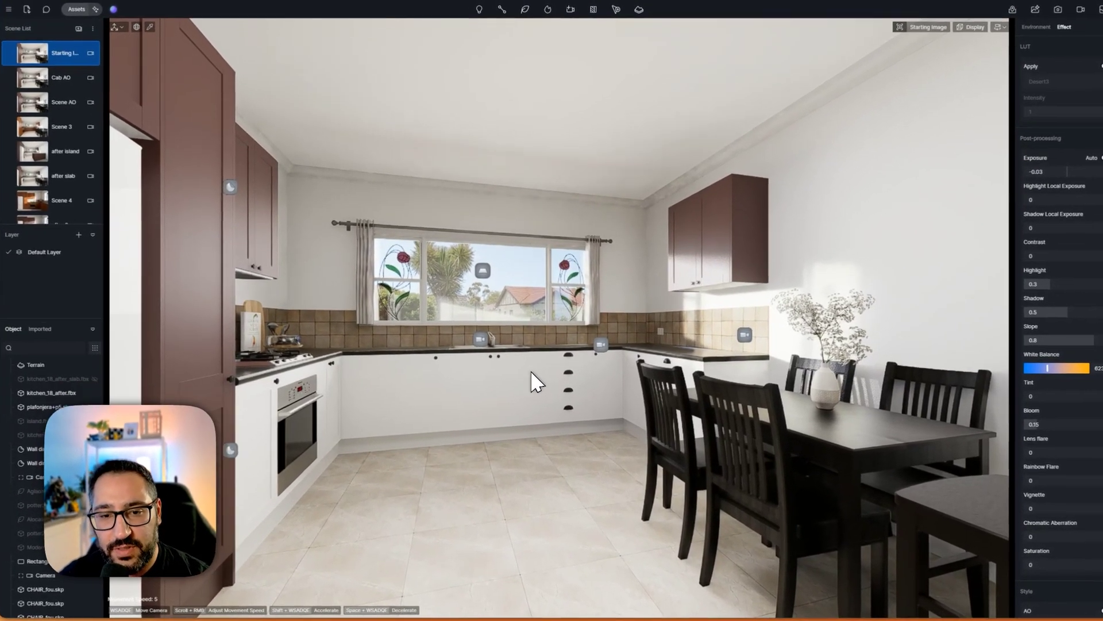
Switch to D5 Render and examine the door and drawer gaps of the white base cabinets, both close up and from across the room
{"action": "scroll", "coordinate": [524, 385], "scroll_direction": "up", "scroll_amount": 1}
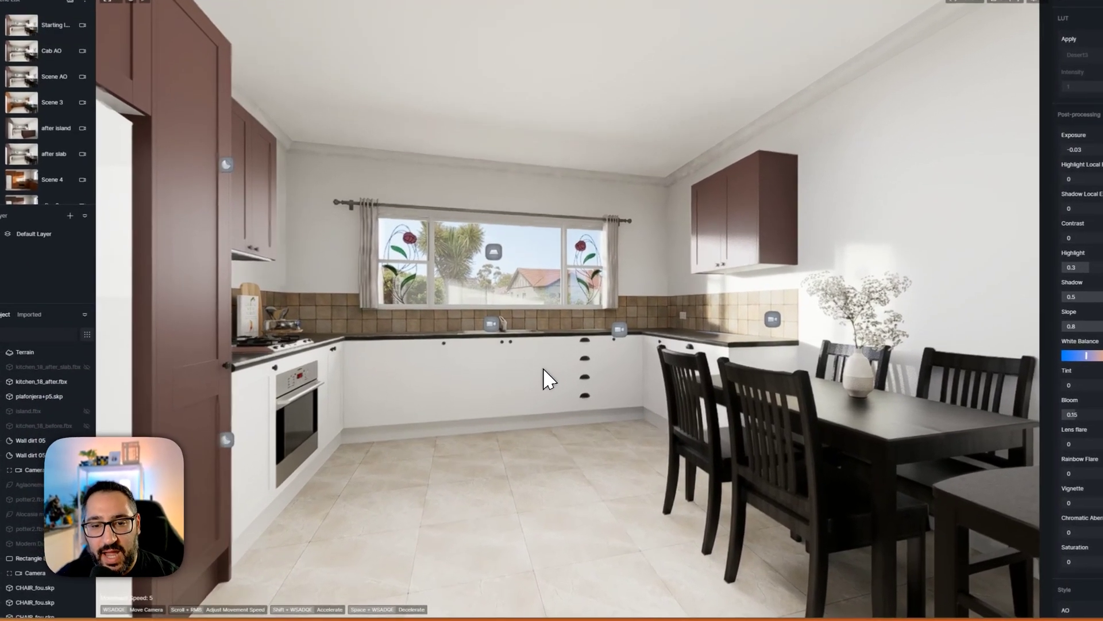
{"action": "right_click_drag", "start_coordinate": [537, 348], "coordinate": [506, 353]}
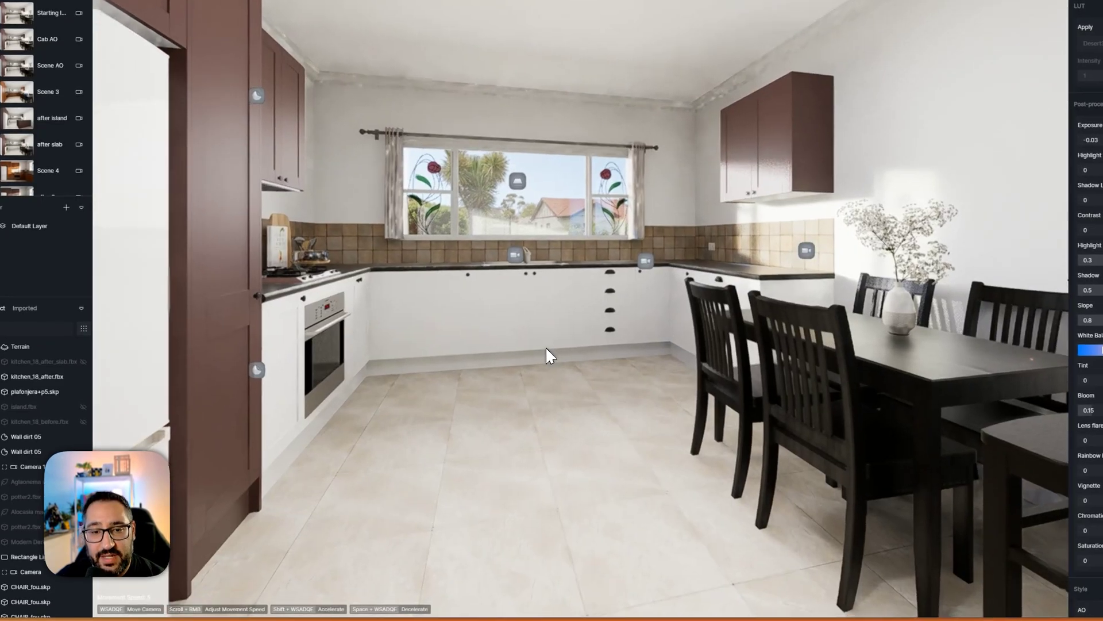
{"action": "key", "text": "w"}
{"action": "key", "text": "q"}
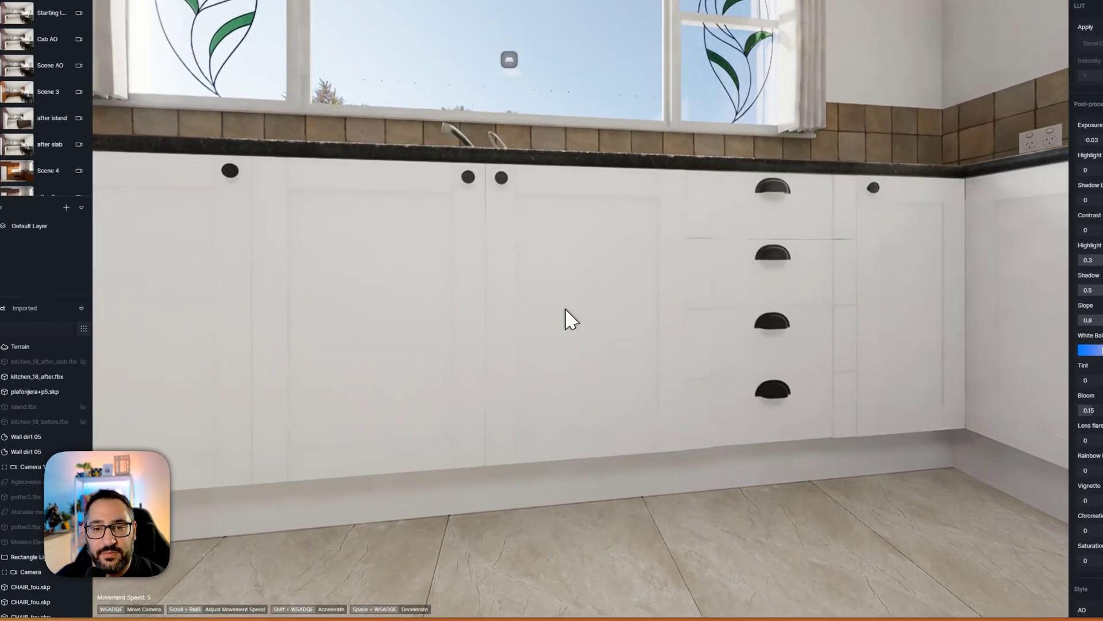
{"action": "key", "text": "a"}
{"action": "right_click_drag", "start_coordinate": [565, 309], "coordinate": [576, 216]}
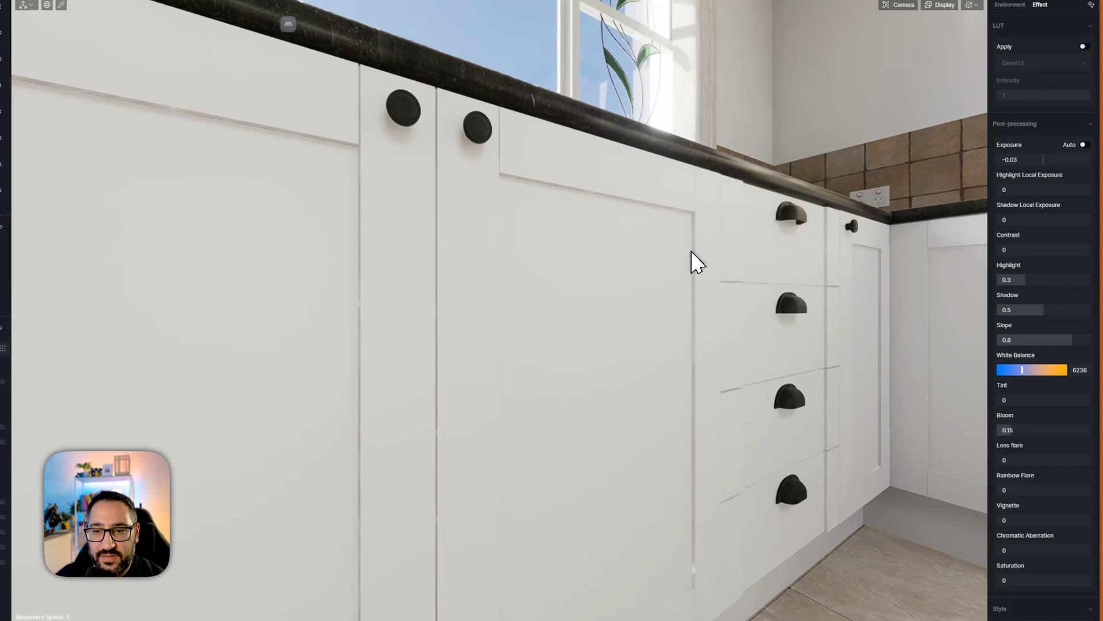
{"action": "key", "text": "s"}
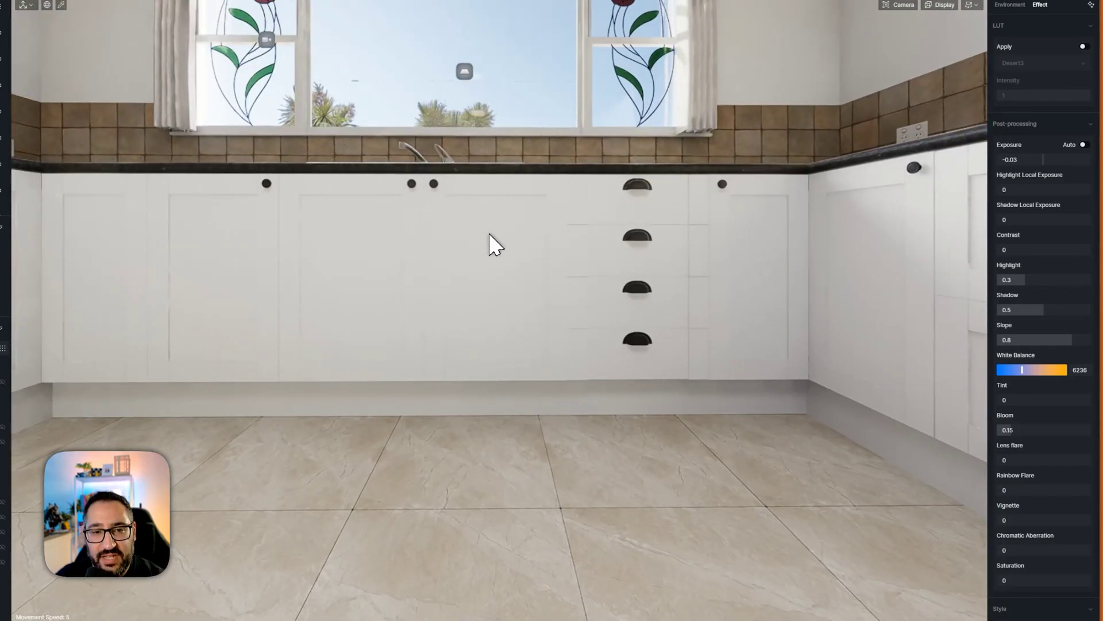
{"action": "key", "text": "s"}
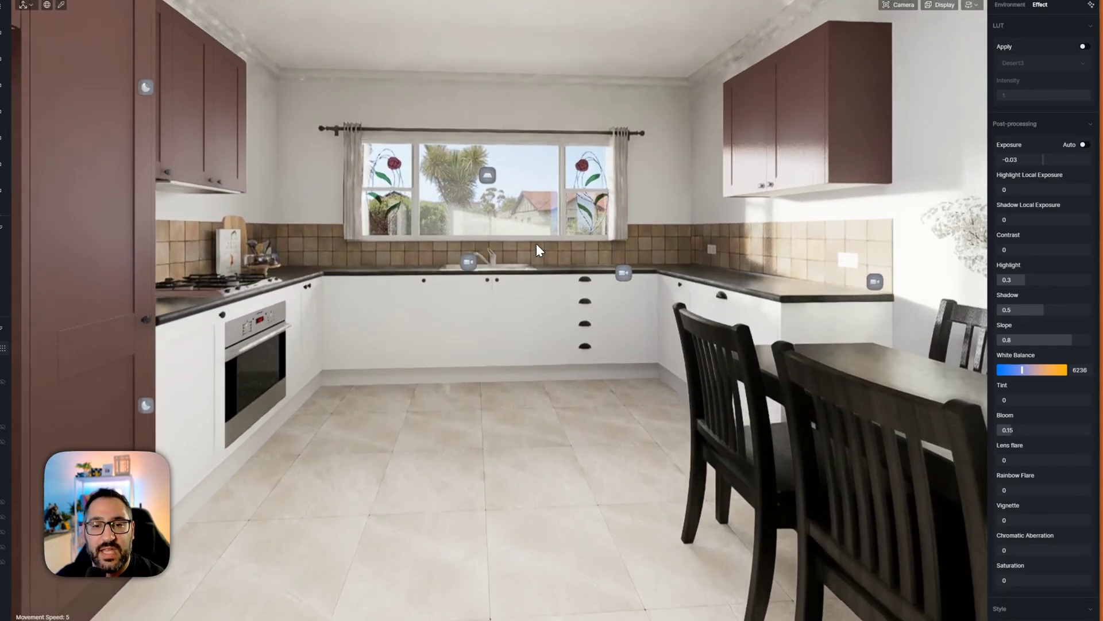
{"action": "right_click_drag", "start_coordinate": [536, 243], "coordinate": [518, 238]}
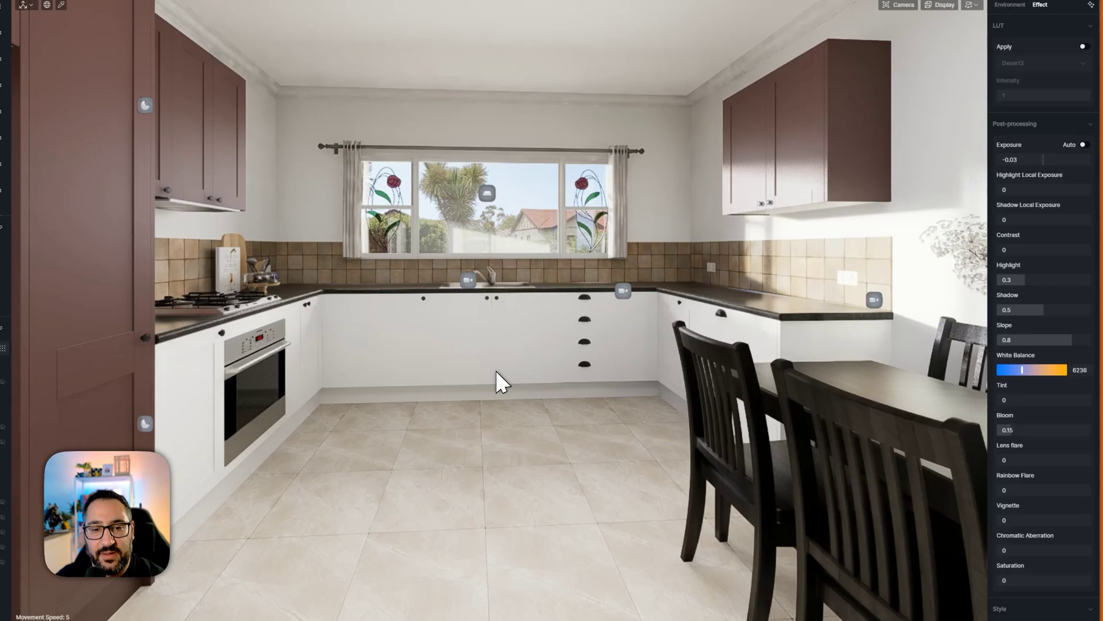
{"action": "key", "text": "a"}
{"action": "right_click_drag", "start_coordinate": [540, 370], "coordinate": [698, 340]}
{"action": "key", "text": "q"}
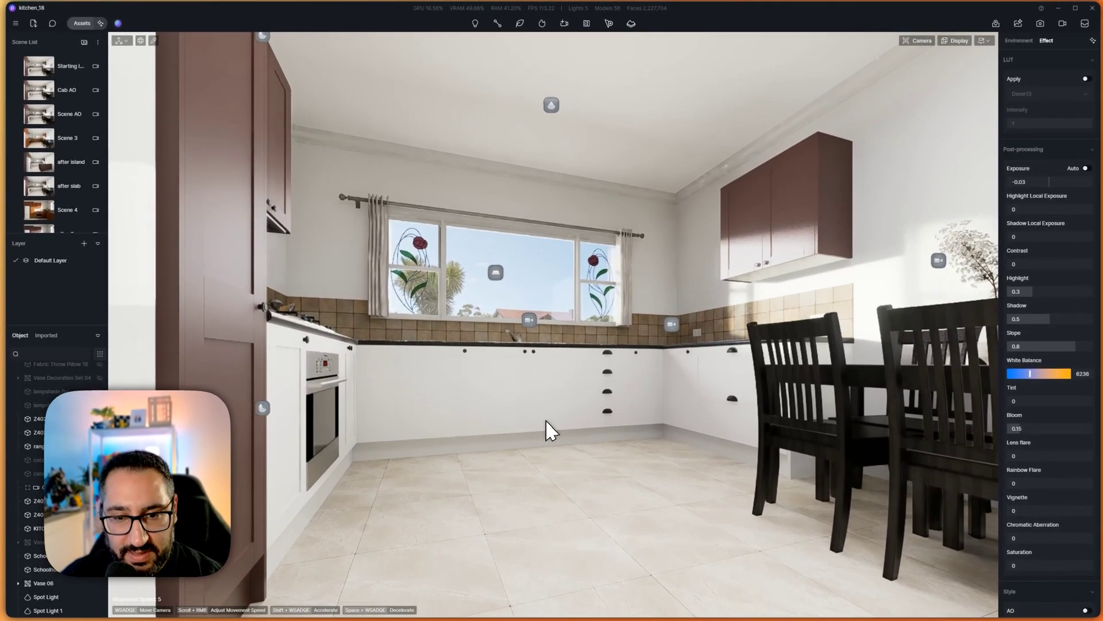
Examine the lower panels, kickboard and drawer edges of the base cabinets from several angles, and return to the Starting Image scene
{"action": "scroll", "coordinate": [543, 424], "scroll_direction": "up", "scroll_amount": 10}
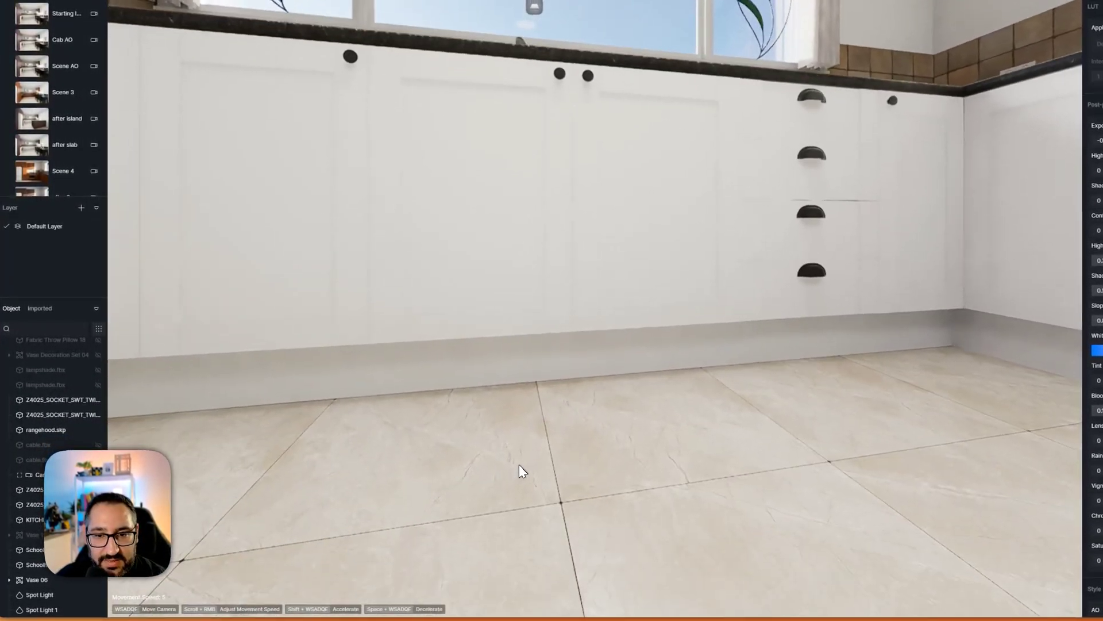
{"action": "middle_click_drag", "start_coordinate": [519, 464], "coordinate": [674, 404]}
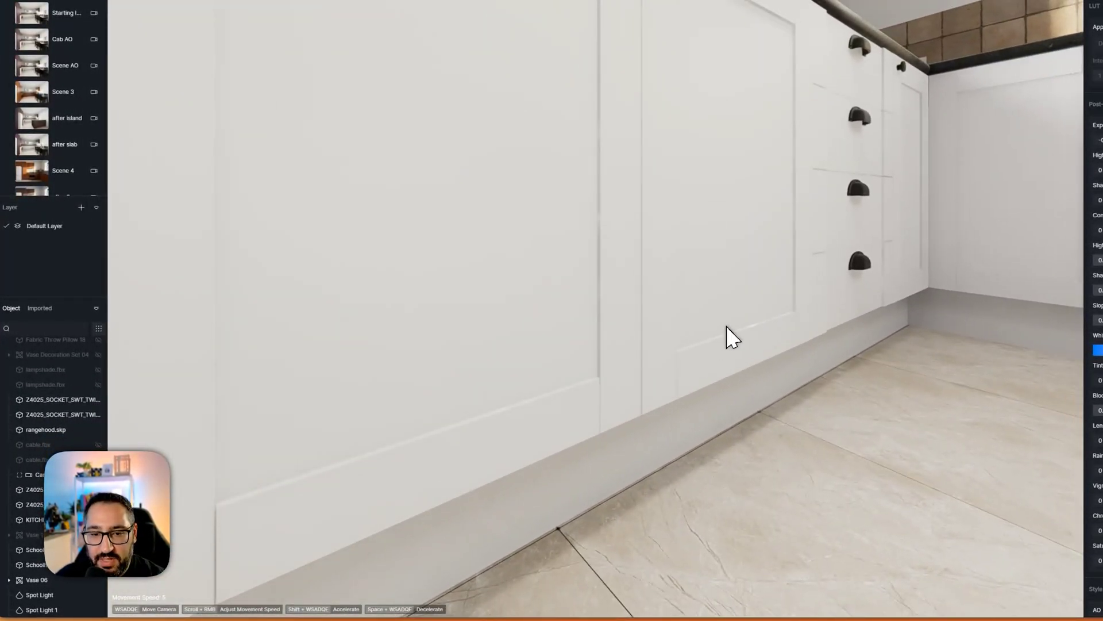
{"action": "scroll", "coordinate": [740, 332], "scroll_direction": "down", "scroll_amount": 8}
{"action": "middle_click_drag", "start_coordinate": [720, 317], "coordinate": [648, 306]}
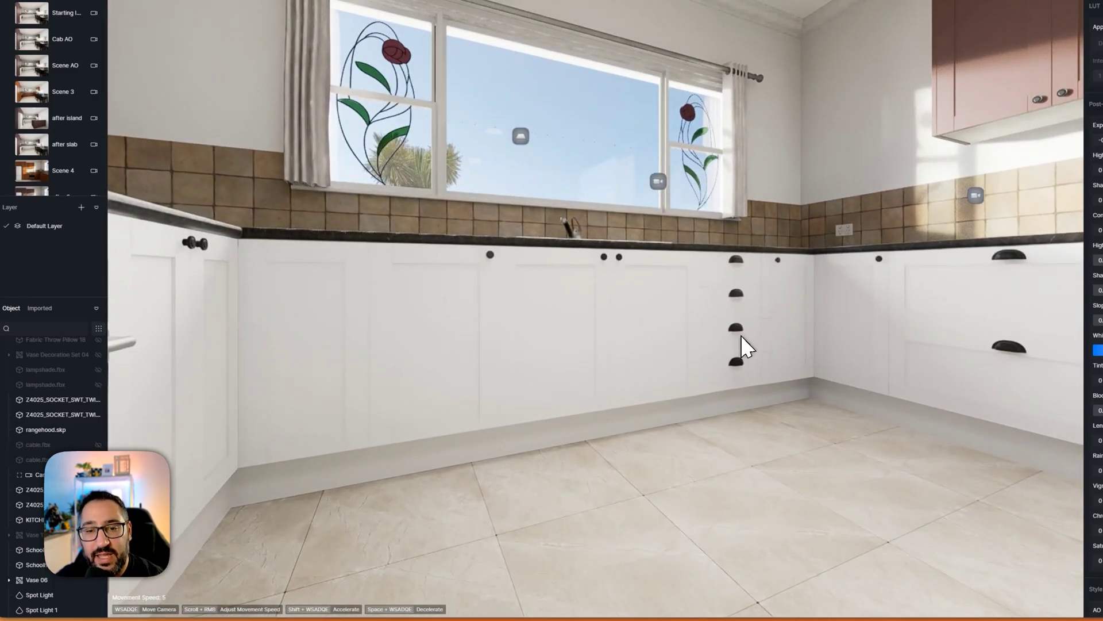
{"action": "right_click_drag", "start_coordinate": [695, 315], "coordinate": [615, 315]}
{"action": "key", "text": "s"}
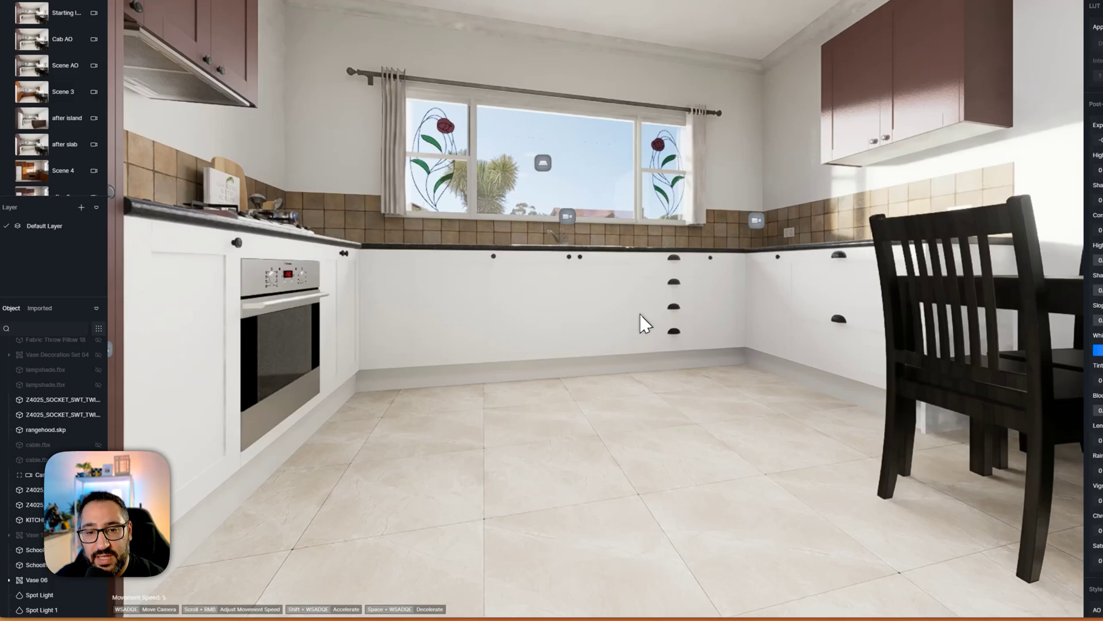
{"action": "key", "text": "w"}
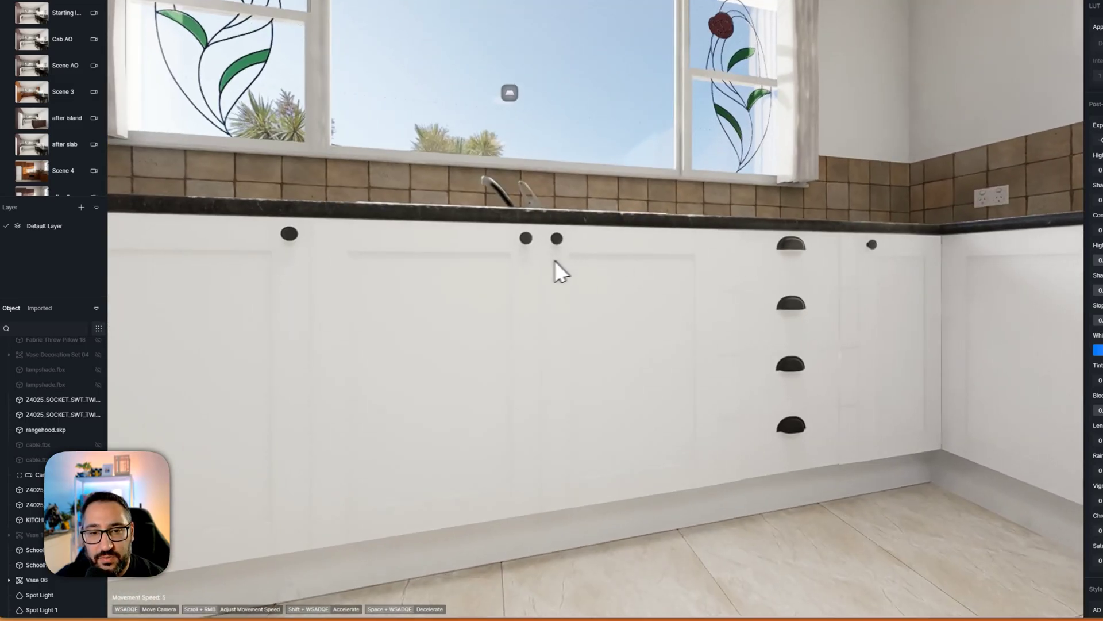
{"action": "key", "text": "a"}
{"action": "right_click_drag", "start_coordinate": [505, 260], "coordinate": [598, 270]}
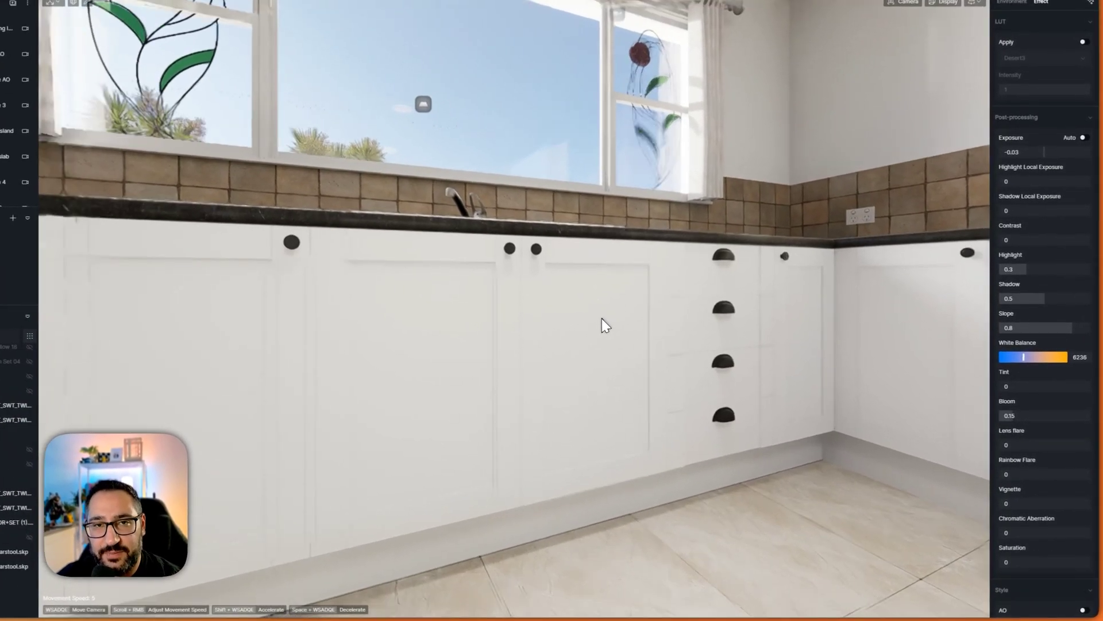
{"action": "right_click_drag", "start_coordinate": [601, 319], "coordinate": [507, 291]}
{"action": "key", "text": "s"}
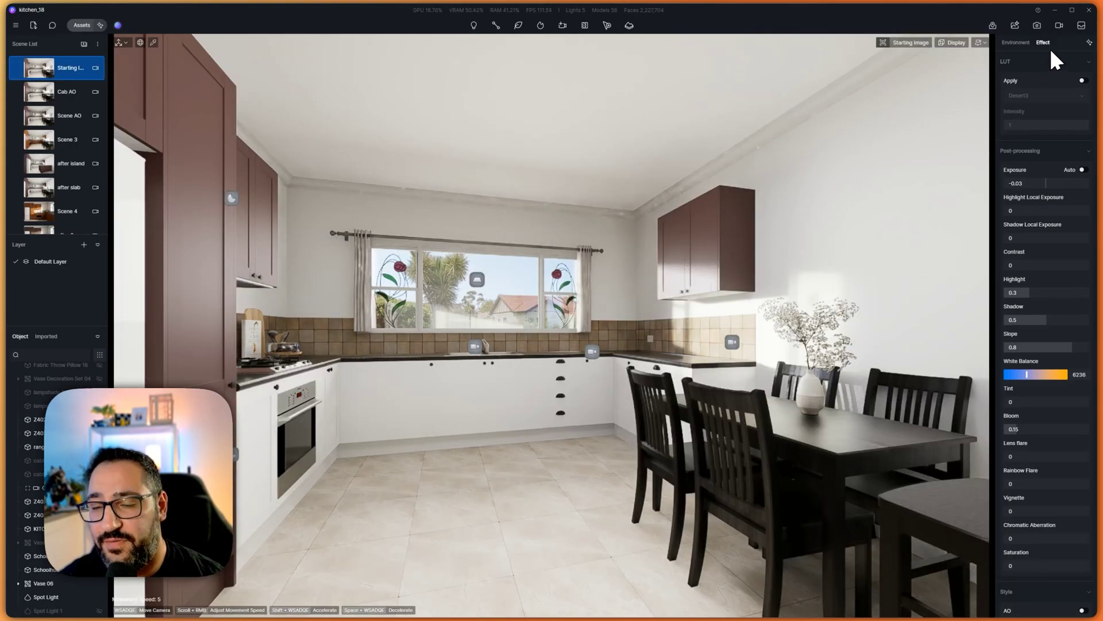
Turn on the AO style effect for the Starting Image scene
{"action": "scroll", "coordinate": [1049, 132], "scroll_direction": "down", "scroll_amount": 2}
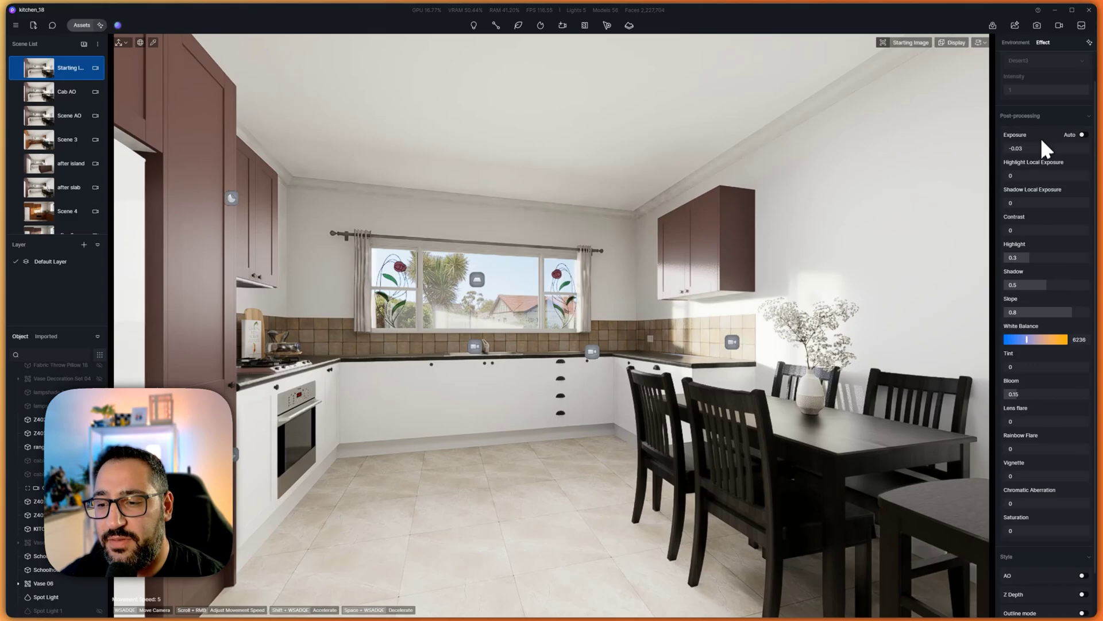
{"action": "scroll", "coordinate": [1044, 314], "scroll_direction": "down", "scroll_amount": 1}
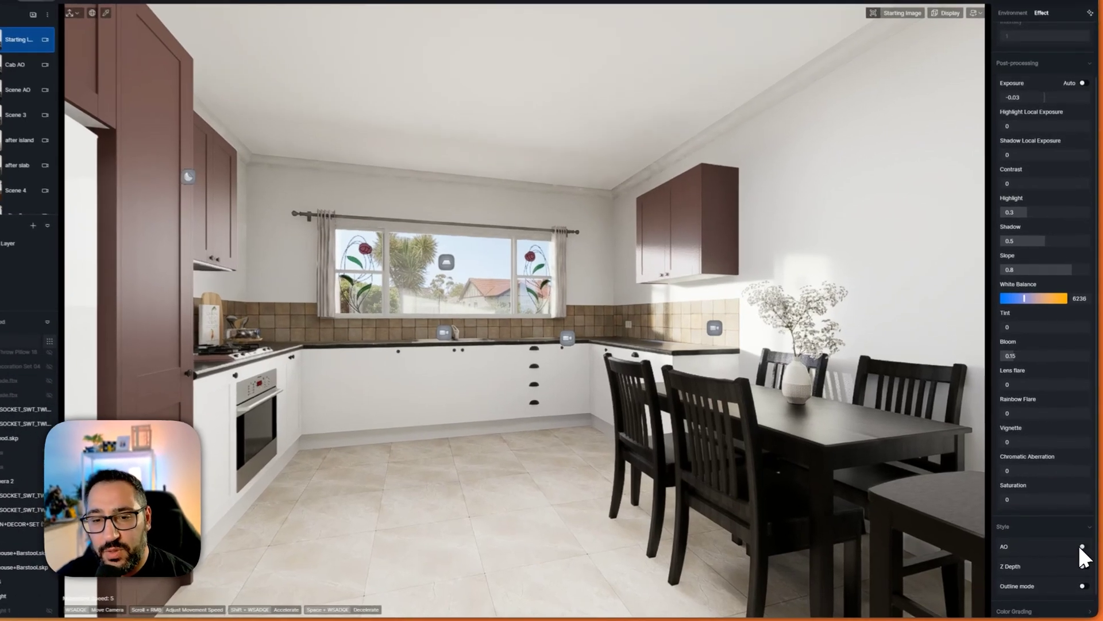
{"action": "left_click", "coordinate": [1082, 549]}
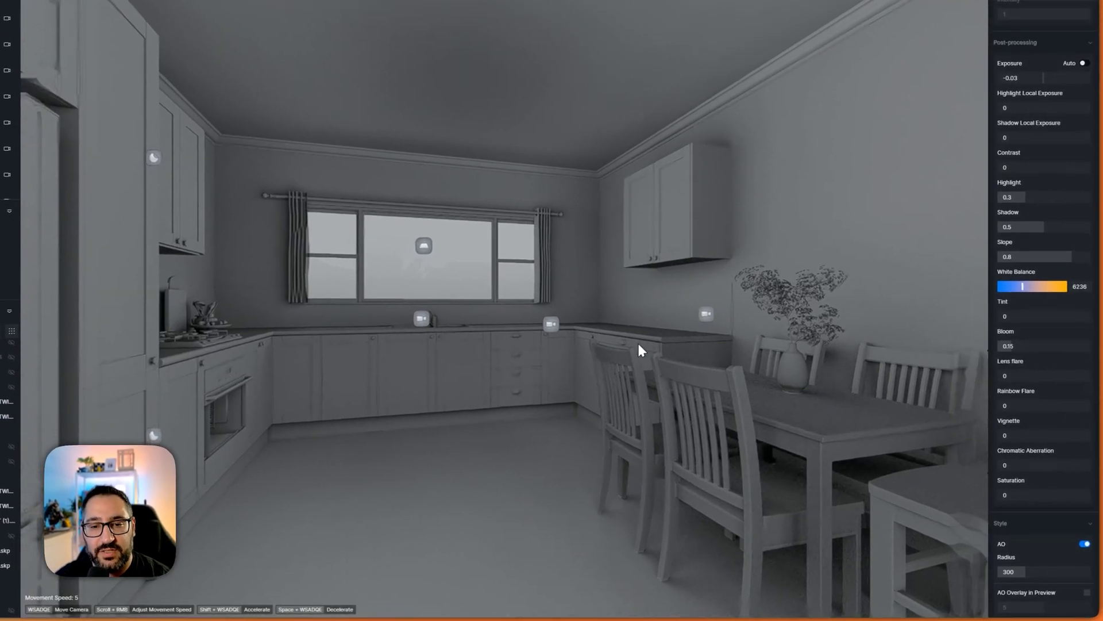
Check the AO shading on the cabinets in the kitchen corner up close, and save the project
{"action": "key", "text": "w"}
{"action": "right_click_drag", "start_coordinate": [676, 365], "coordinate": [658, 159]}
{"action": "key", "text": "w"}
{"action": "key", "text": "q"}
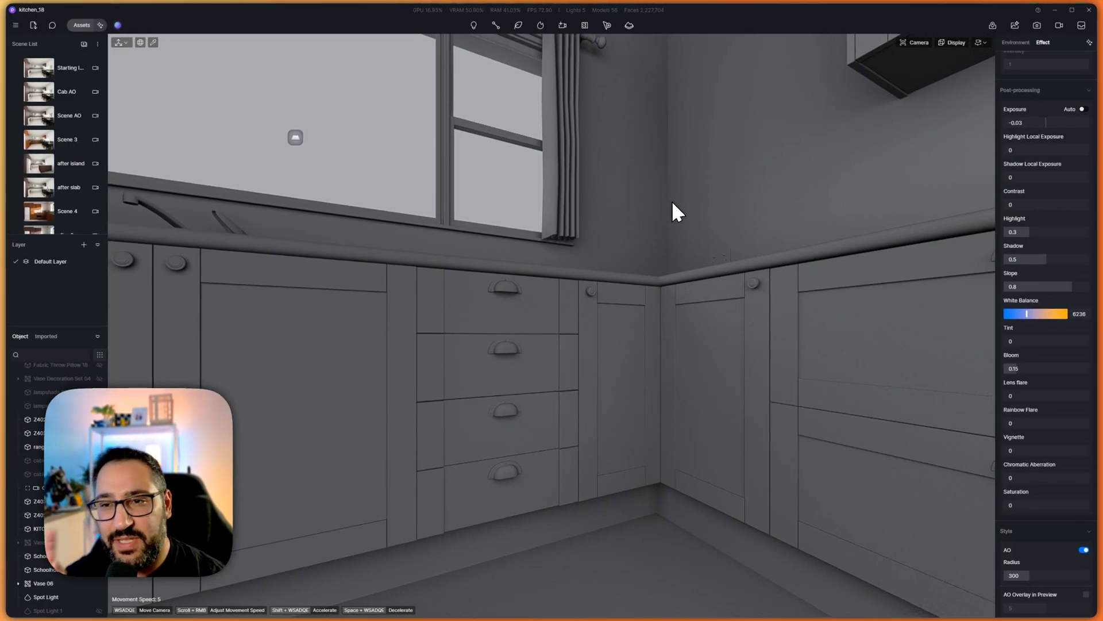
{"action": "key", "text": "ctrl+s"}
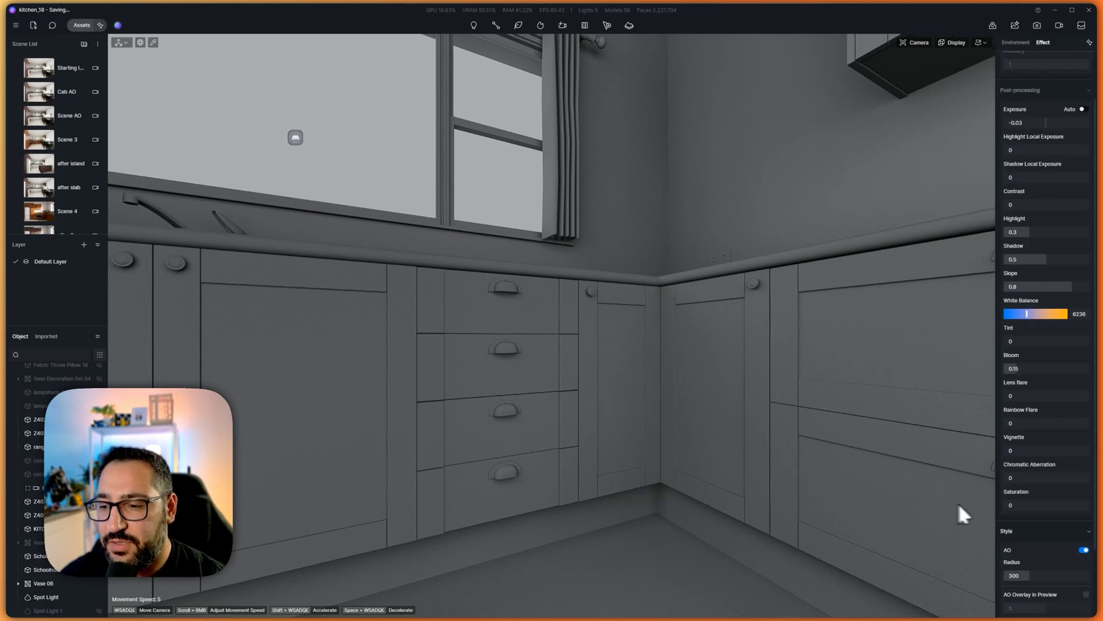
Lower the AO radius to 20 and check the shading around the base cabinet doors, drawers and handles
{"action": "scroll", "coordinate": [1043, 540], "scroll_direction": "down", "scroll_amount": 3}
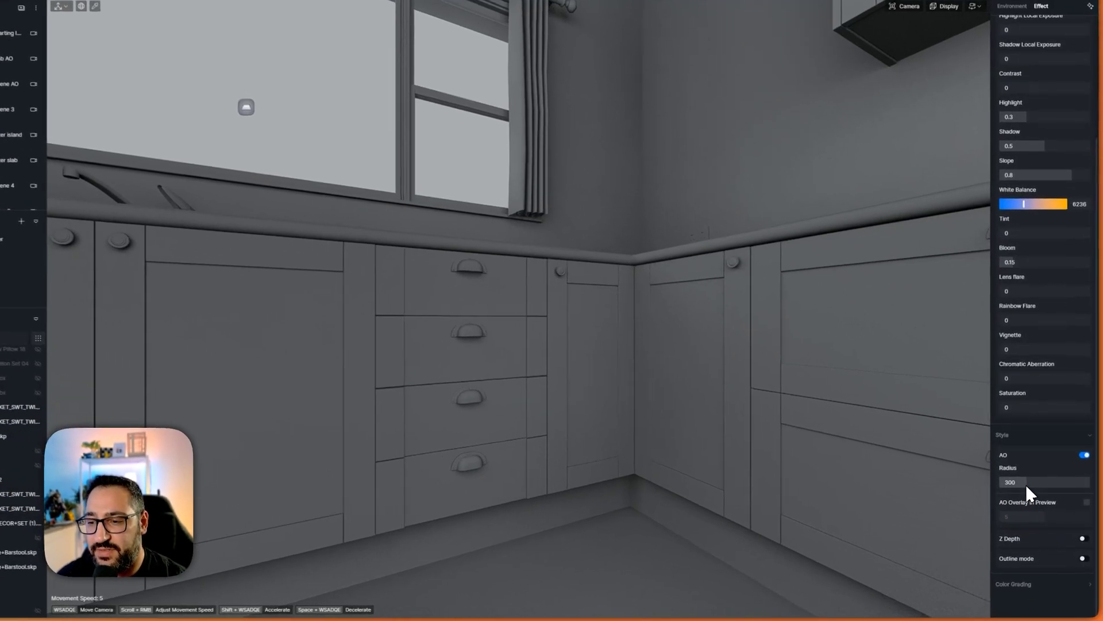
{"action": "left_click_drag", "start_coordinate": [1029, 492], "coordinate": [1006, 499]}
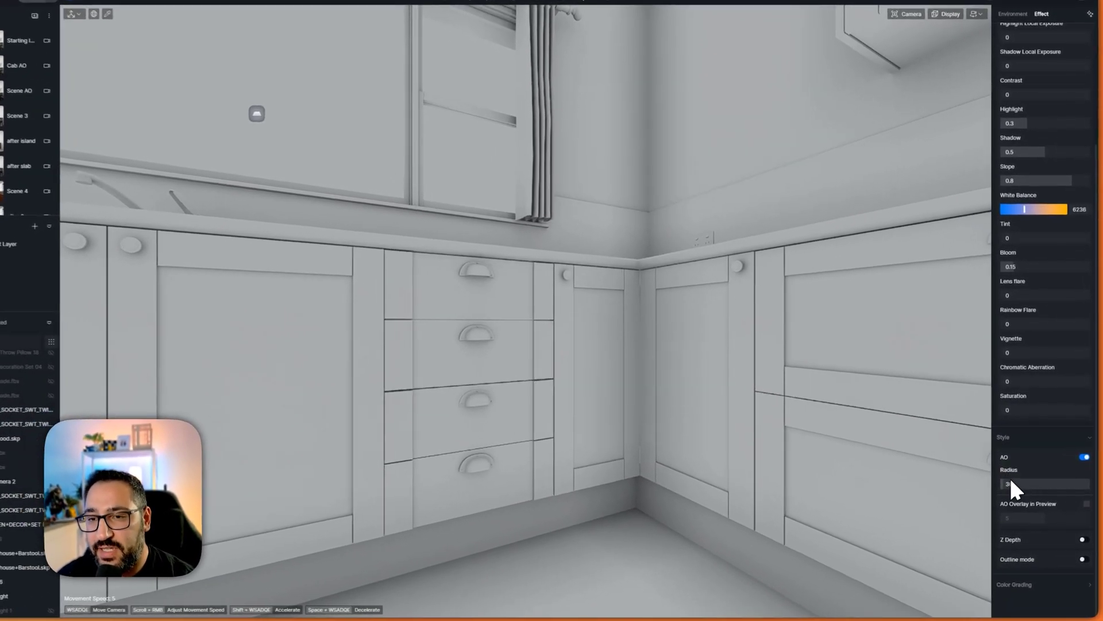
{"action": "mouse_move", "coordinate": [1010, 486]}
{"action": "left_mouse_down"}
{"action": "mouse_move", "coordinate": [1026, 487]}
{"action": "mouse_move", "coordinate": [1004, 477]}
{"action": "mouse_move", "coordinate": [1094, 488]}
{"action": "mouse_move", "coordinate": [1046, 478]}
{"action": "mouse_move", "coordinate": [1008, 486]}
{"action": "left_mouse_up"}
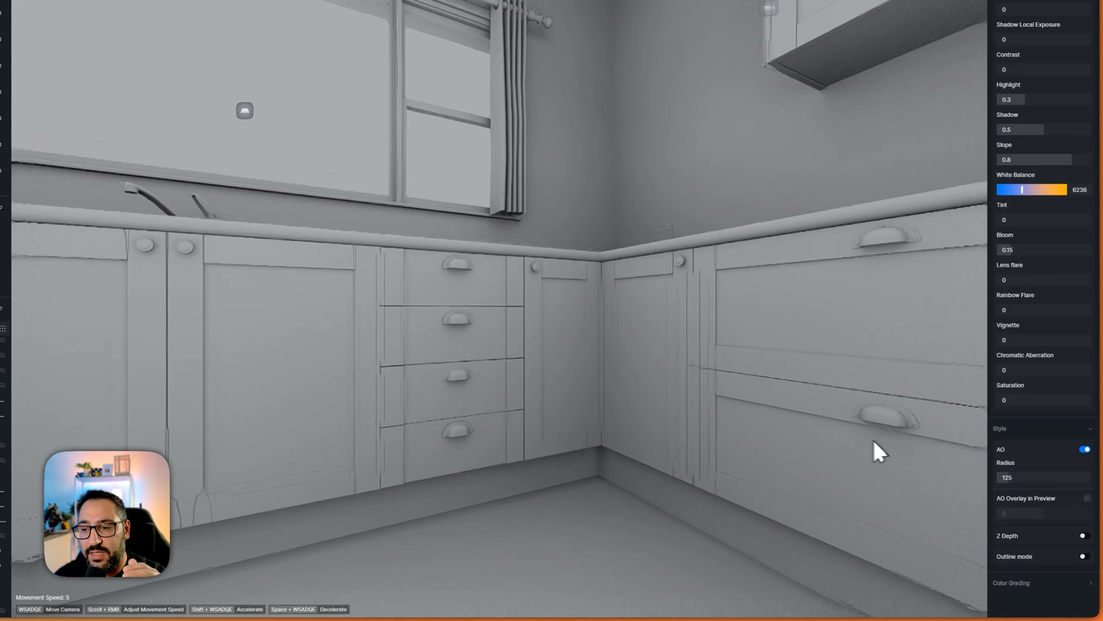
{"action": "scroll", "coordinate": [873, 439], "scroll_direction": "down", "scroll_amount": 8}
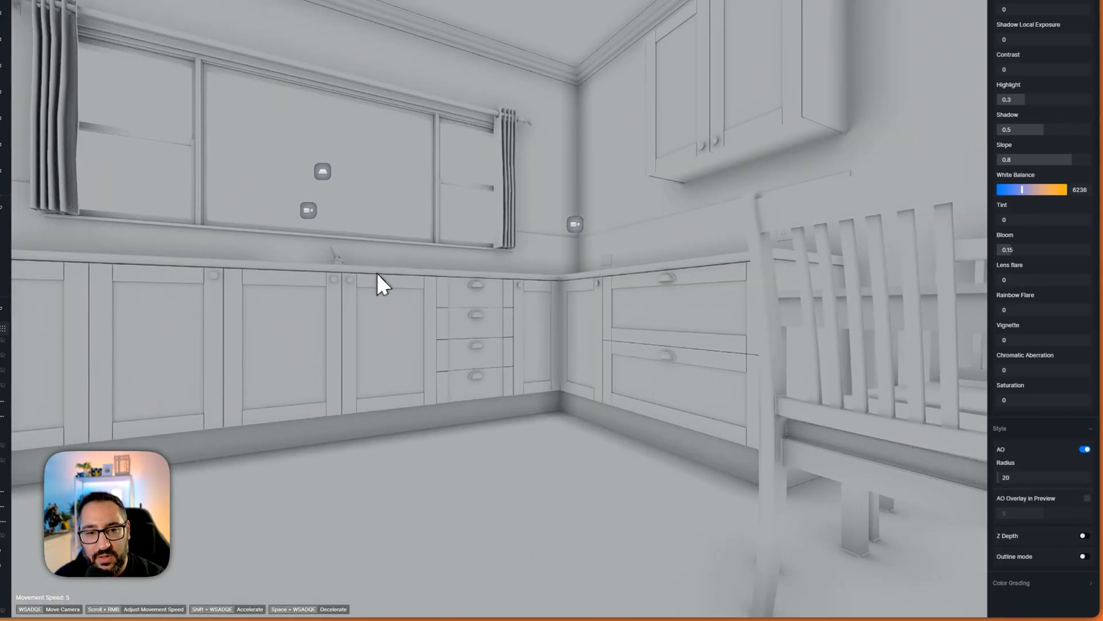
{"action": "right_click_drag", "start_coordinate": [580, 339], "coordinate": [478, 362]}
{"action": "key", "text": "w"}
{"action": "scroll", "coordinate": [589, 299], "scroll_direction": "up", "scroll_amount": 2}
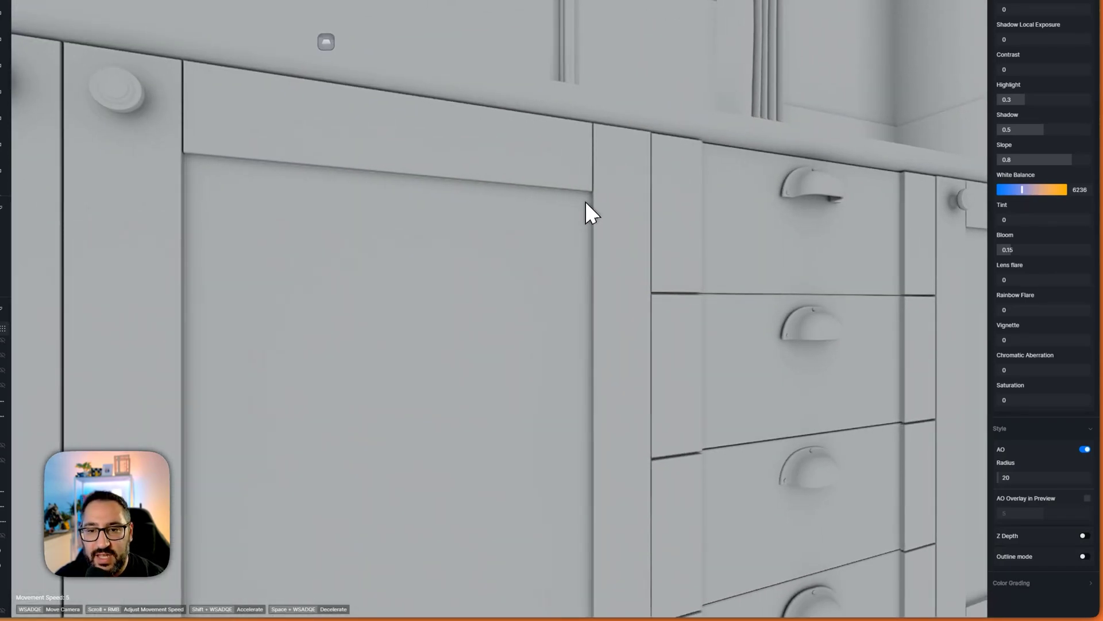
{"action": "scroll", "coordinate": [586, 202], "scroll_direction": "up", "scroll_amount": 2}
{"action": "scroll", "coordinate": [641, 99], "scroll_direction": "down", "scroll_amount": 5}
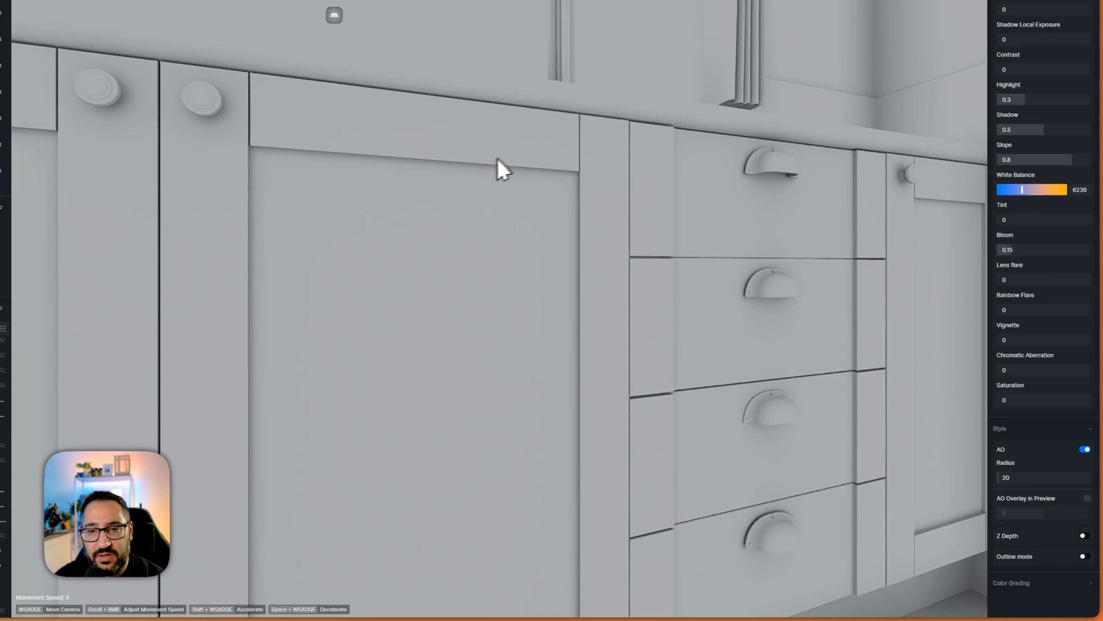
Set the AO radius to 50 and check the contact shading along the drawers, doors and kitchen corner
{"action": "left_click_drag", "start_coordinate": [1009, 481], "coordinate": [1013, 481]}
{"action": "scroll", "coordinate": [695, 375], "scroll_direction": "down", "scroll_amount": 3}
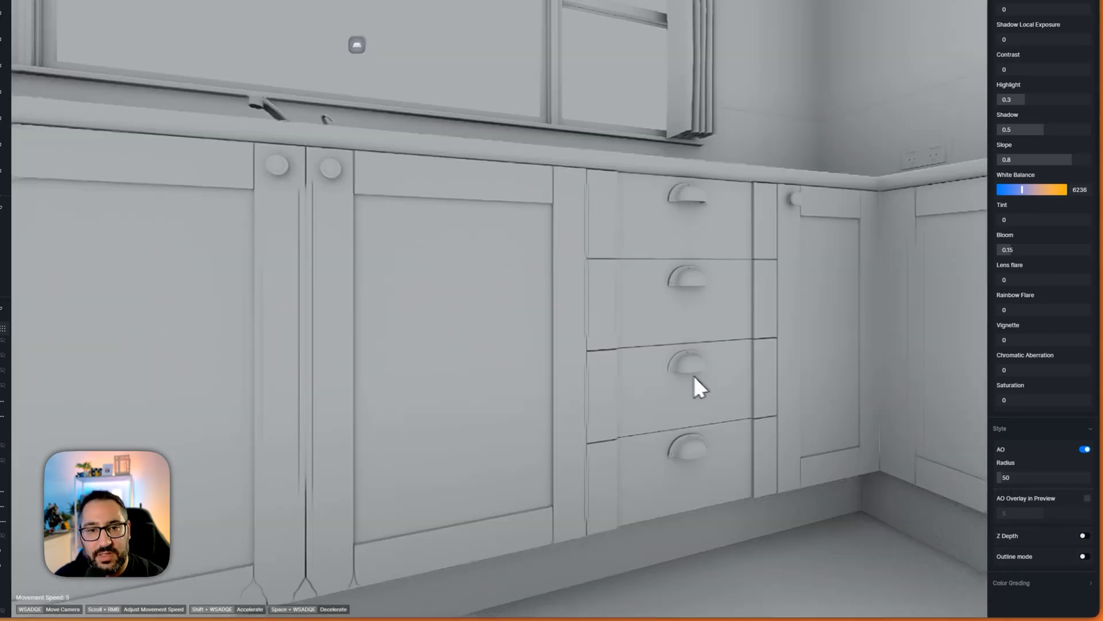
{"action": "right_click_drag", "start_coordinate": [694, 374], "coordinate": [639, 359]}
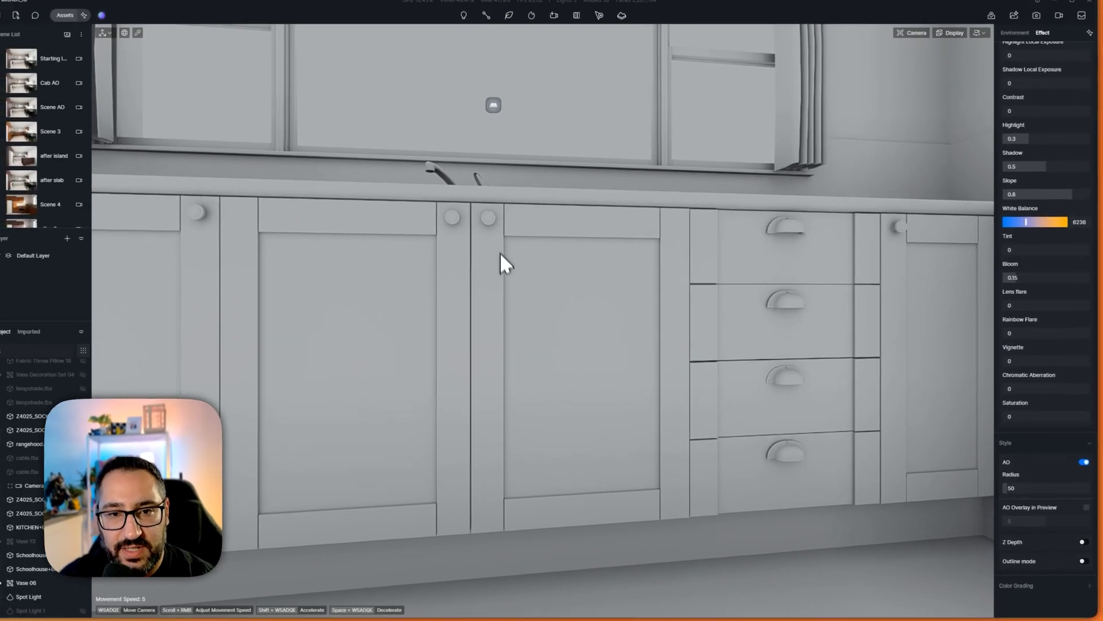
{"action": "right_click_drag", "start_coordinate": [831, 300], "coordinate": [865, 291]}
{"action": "middle_click_drag", "start_coordinate": [779, 193], "coordinate": [747, 209]}
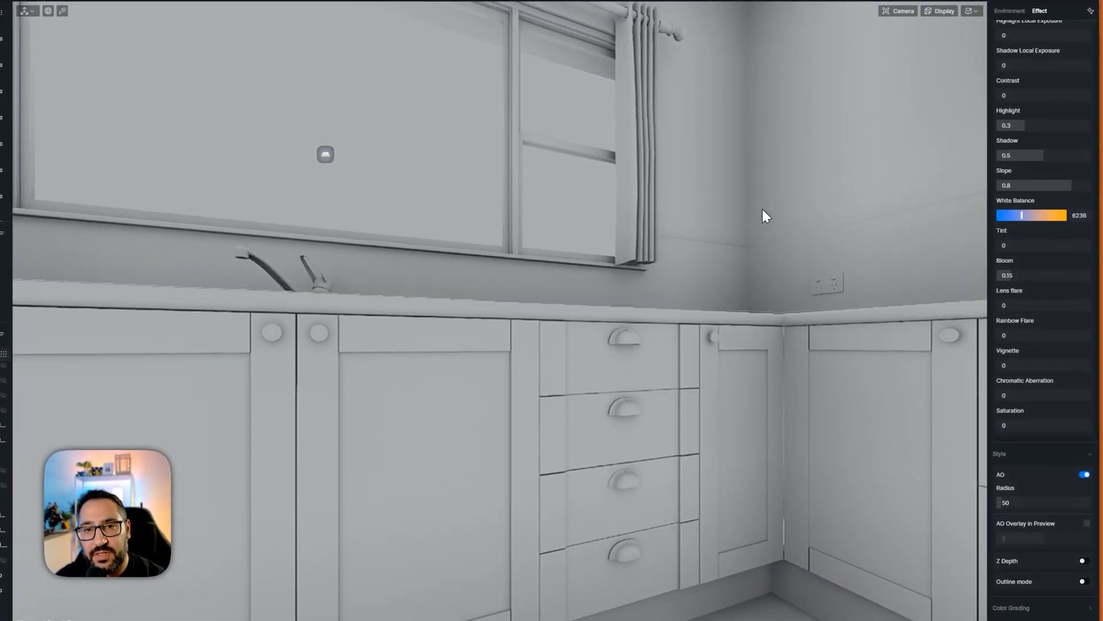
Turn the AO effect off and back on to compare the cabinets with and without it
{"action": "scroll", "coordinate": [745, 211], "scroll_direction": "down", "scroll_amount": 4}
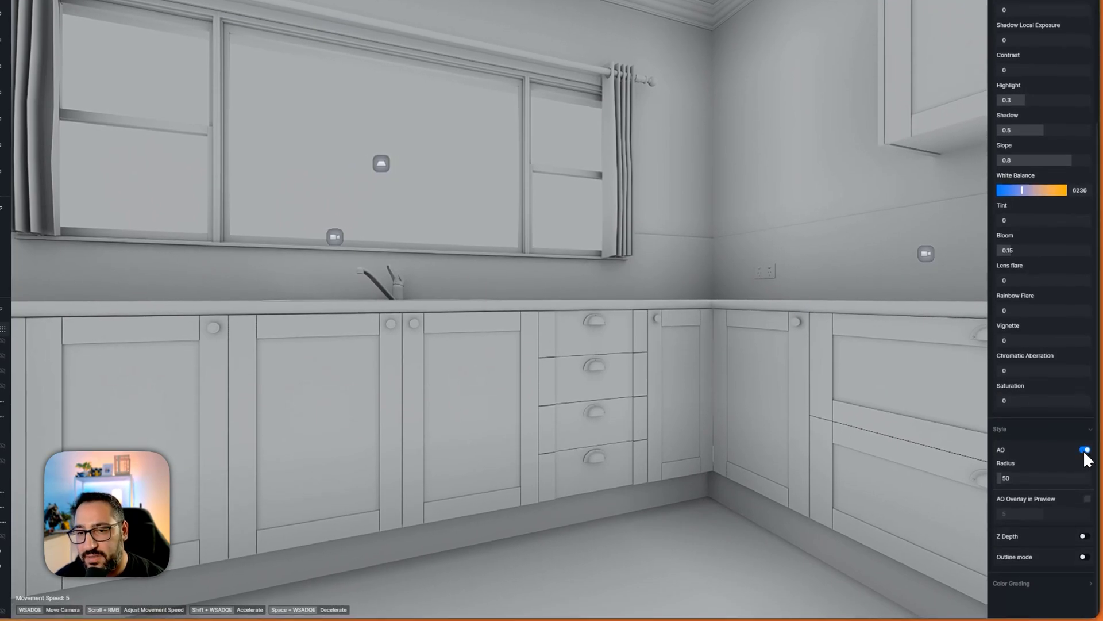
{"action": "left_click", "coordinate": [1085, 470]}
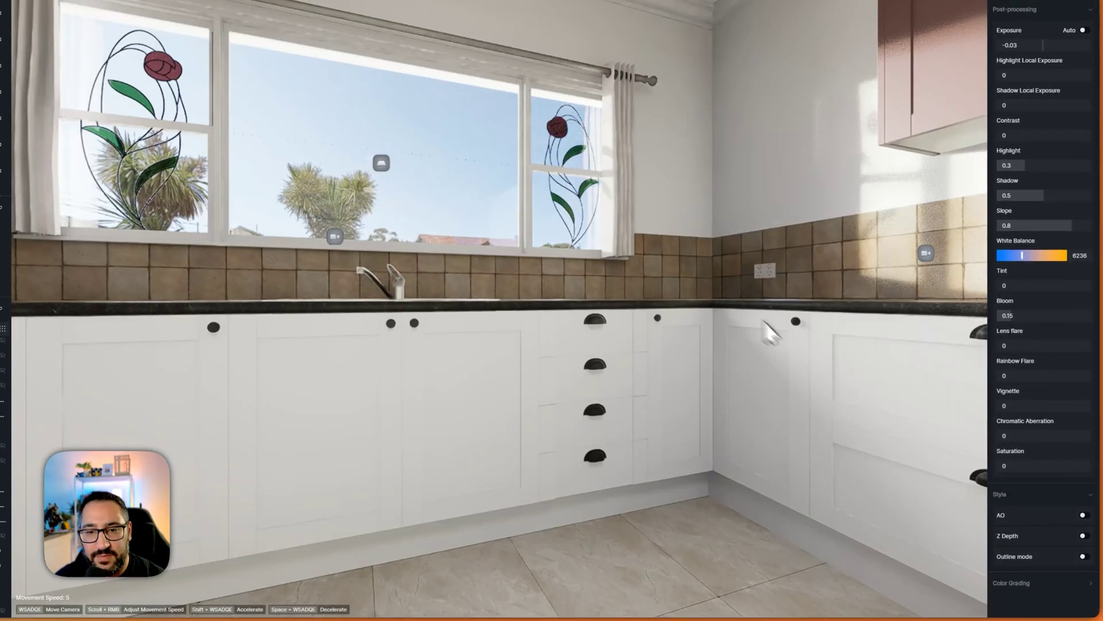
{"action": "left_click", "coordinate": [1083, 516]}
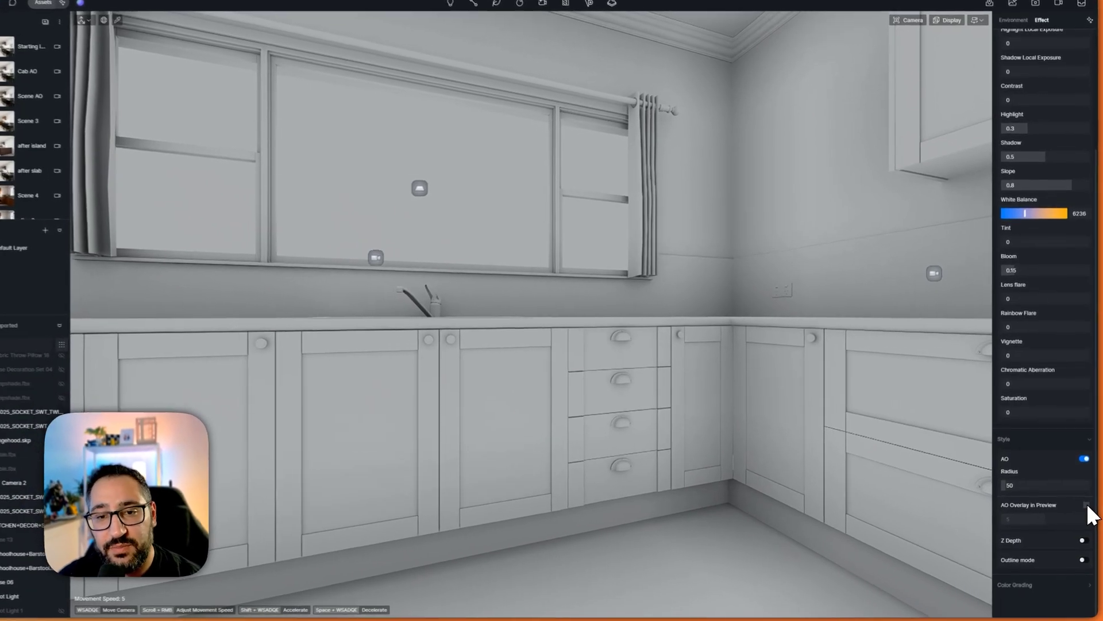
Turn on the AO overlay in the preview, try a strength of 10, and set it to 6
{"action": "left_click", "coordinate": [1087, 509]}
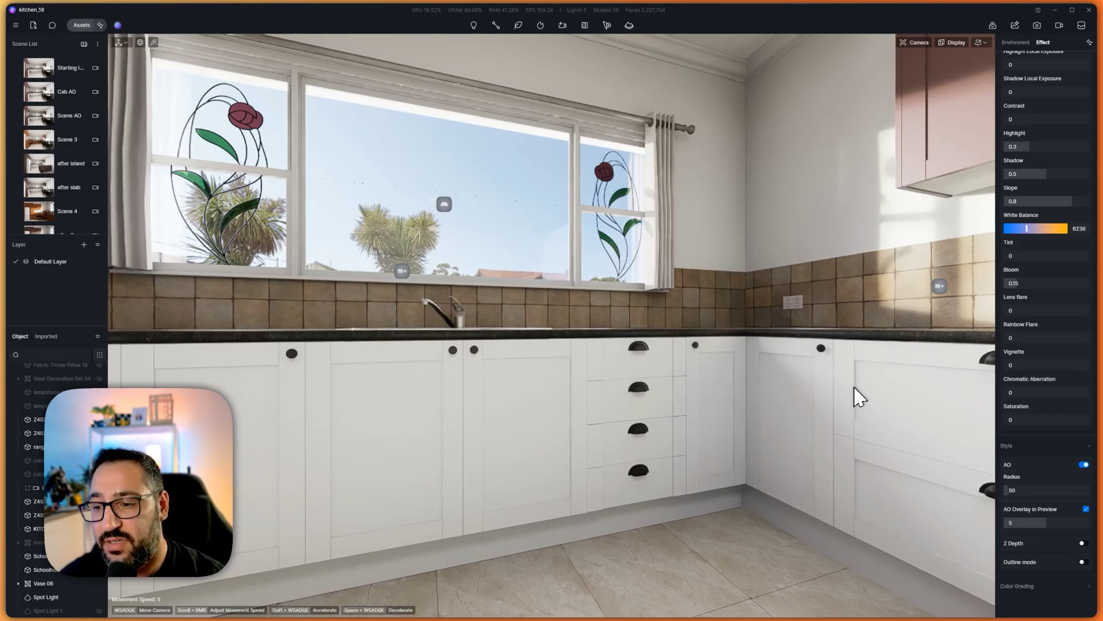
{"action": "left_click_drag", "start_coordinate": [1050, 522], "coordinate": [1100, 517]}
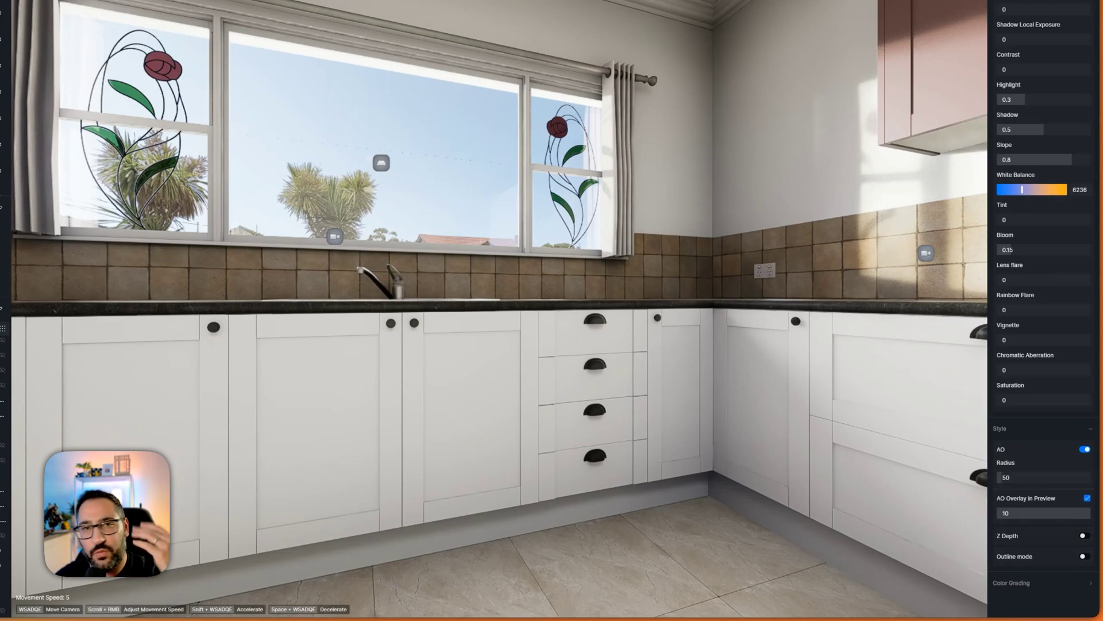
{"action": "mouse_move", "coordinate": [1090, 515]}
{"action": "left_mouse_down"}
{"action": "mouse_move", "coordinate": [1059, 519]}
{"action": "mouse_move", "coordinate": [1089, 522]}
{"action": "left_mouse_up"}
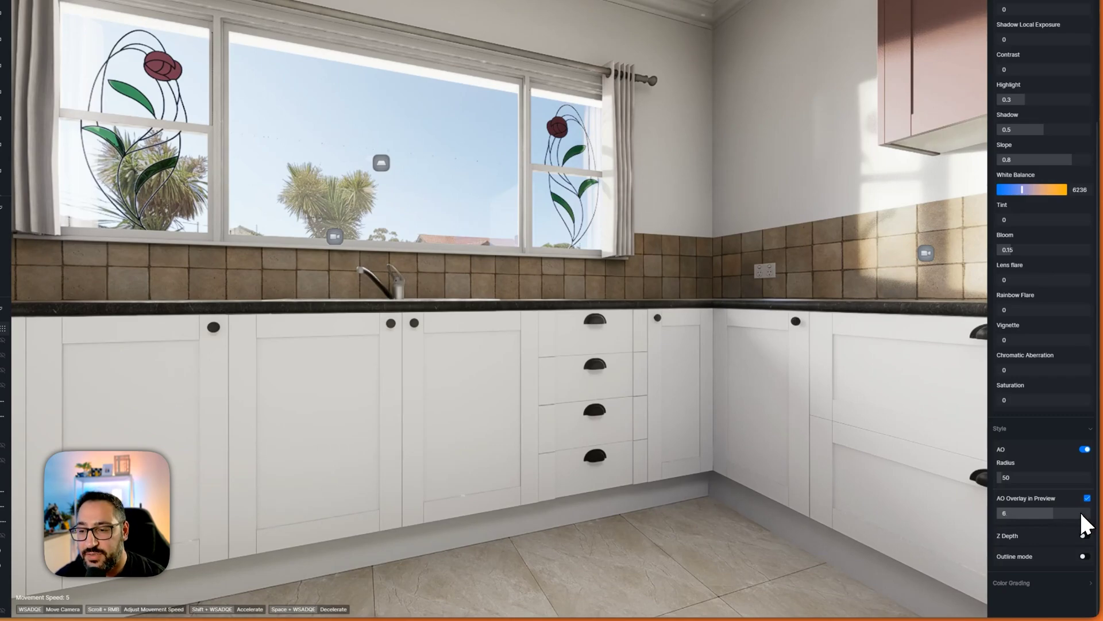
Examine the overlaid AO shading on the base cabinet doors and drawers up close and from across the kitchen
{"action": "key", "text": "w"}
{"action": "right_click_drag", "start_coordinate": [562, 380], "coordinate": [534, 396]}
{"action": "mouse_move", "coordinate": [430, 183]}
{"action": "right_mouse_down"}
{"action": "mouse_move", "coordinate": [431, 216]}
{"action": "mouse_move", "coordinate": [414, 197]}
{"action": "right_mouse_up"}
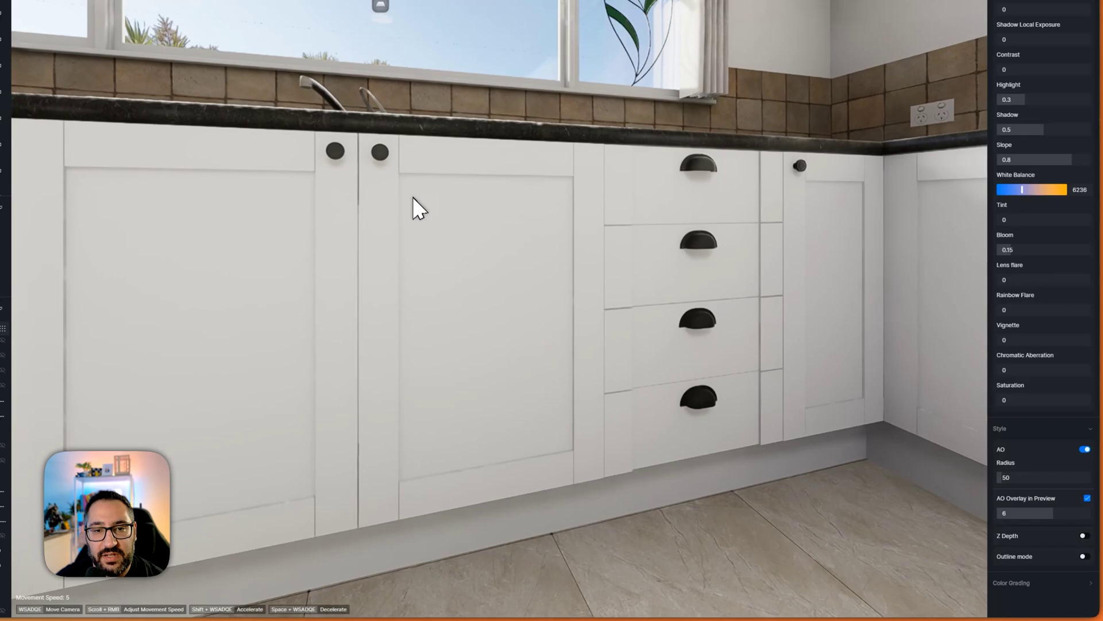
{"action": "scroll", "coordinate": [565, 259], "scroll_direction": "down", "scroll_amount": 5}
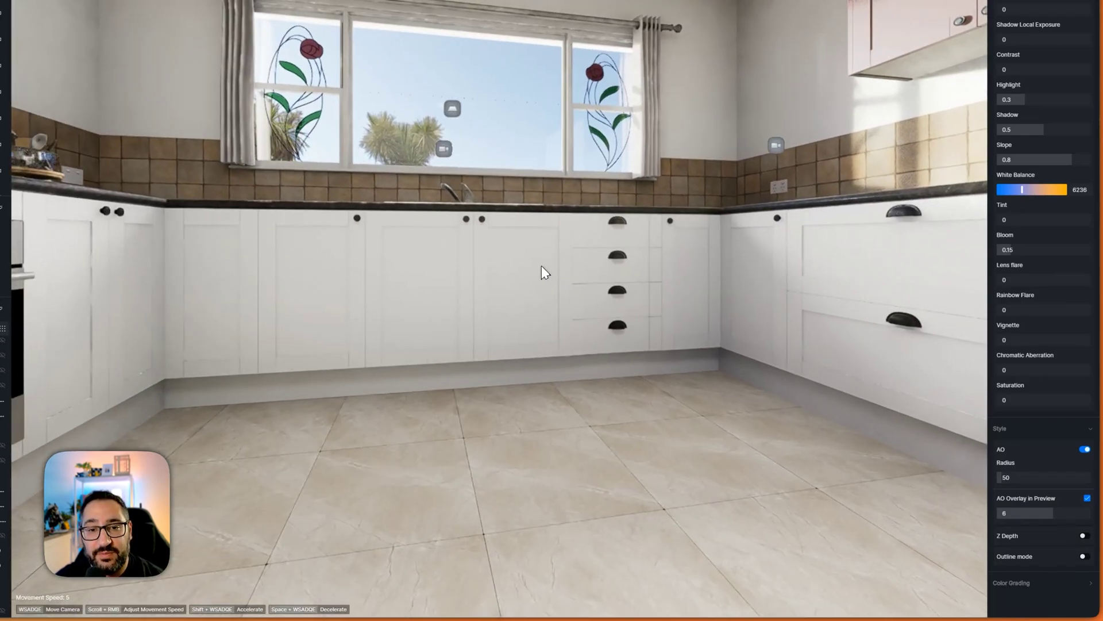
{"action": "key", "text": "s"}
{"action": "right_click_drag", "start_coordinate": [568, 281], "coordinate": [688, 288]}
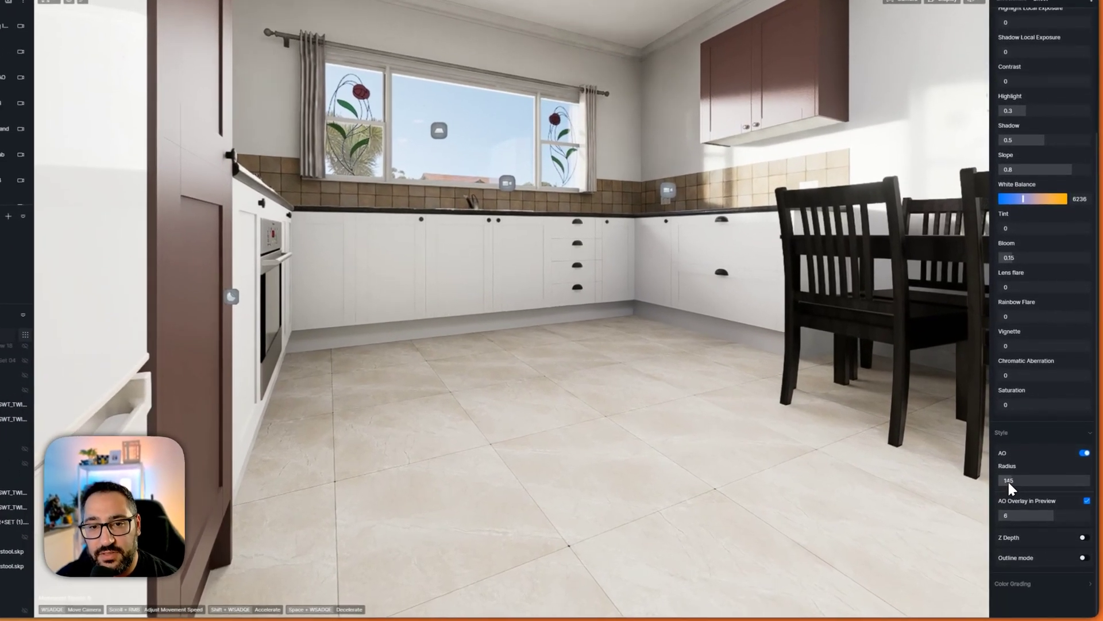
Try AO radii of 140, 749 and 70 and compare the overlaid shading across the whole kitchen
{"action": "mouse_move", "coordinate": [1013, 491]}
{"action": "left_mouse_down"}
{"action": "mouse_move", "coordinate": [1031, 491]}
{"action": "mouse_move", "coordinate": [1005, 478]}
{"action": "mouse_move", "coordinate": [1033, 477]}
{"action": "mouse_move", "coordinate": [1008, 477]}
{"action": "left_mouse_up"}
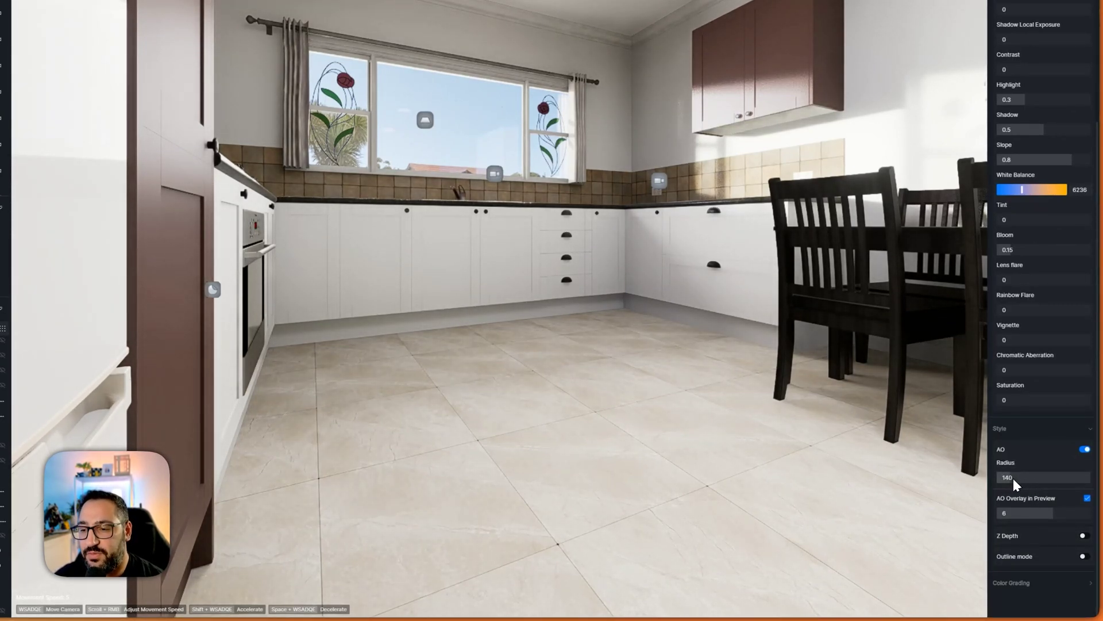
{"action": "left_click_drag", "start_coordinate": [1009, 482], "coordinate": [1068, 480]}
{"action": "mouse_move", "coordinate": [932, 418]}
{"action": "right_mouse_down"}
{"action": "mouse_move", "coordinate": [805, 364]}
{"action": "mouse_move", "coordinate": [653, 208]}
{"action": "mouse_move", "coordinate": [661, 192]}
{"action": "mouse_move", "coordinate": [696, 222]}
{"action": "right_mouse_up"}
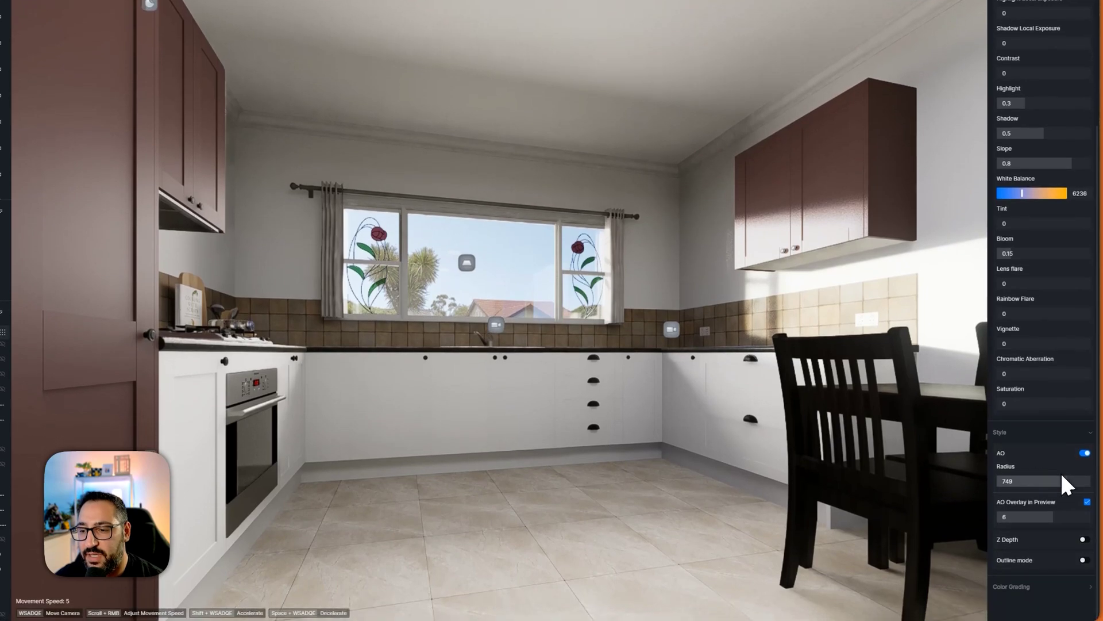
{"action": "left_click_drag", "start_coordinate": [1060, 488], "coordinate": [1004, 484]}
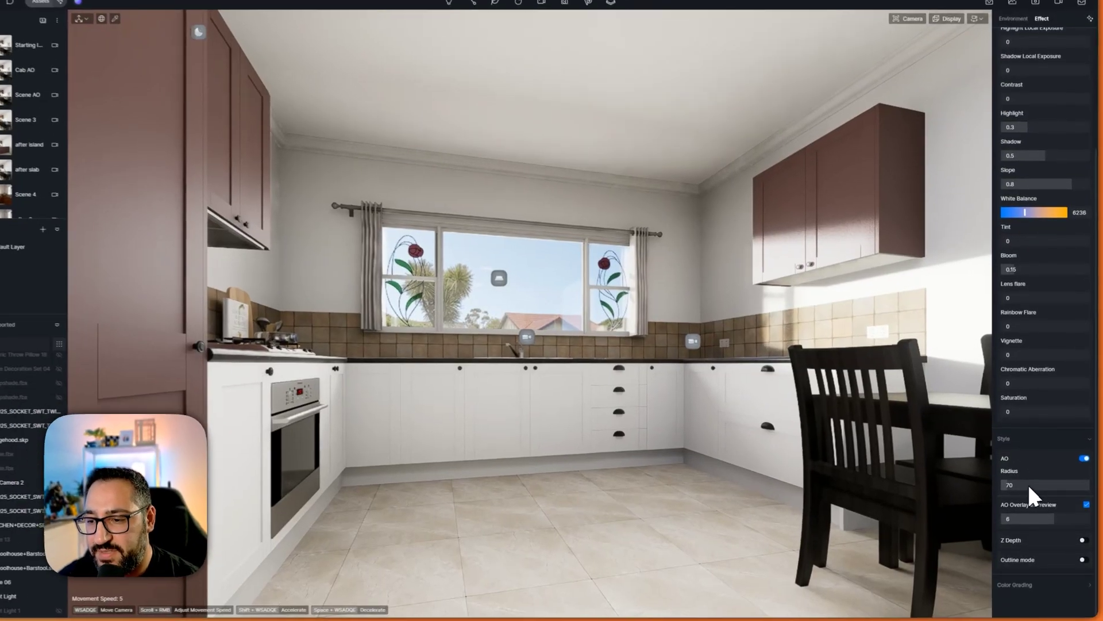
Try an AO radius of 75 and set it to 50
{"action": "left_click", "coordinate": [1025, 491]}
{"action": "type", "text": "75"}
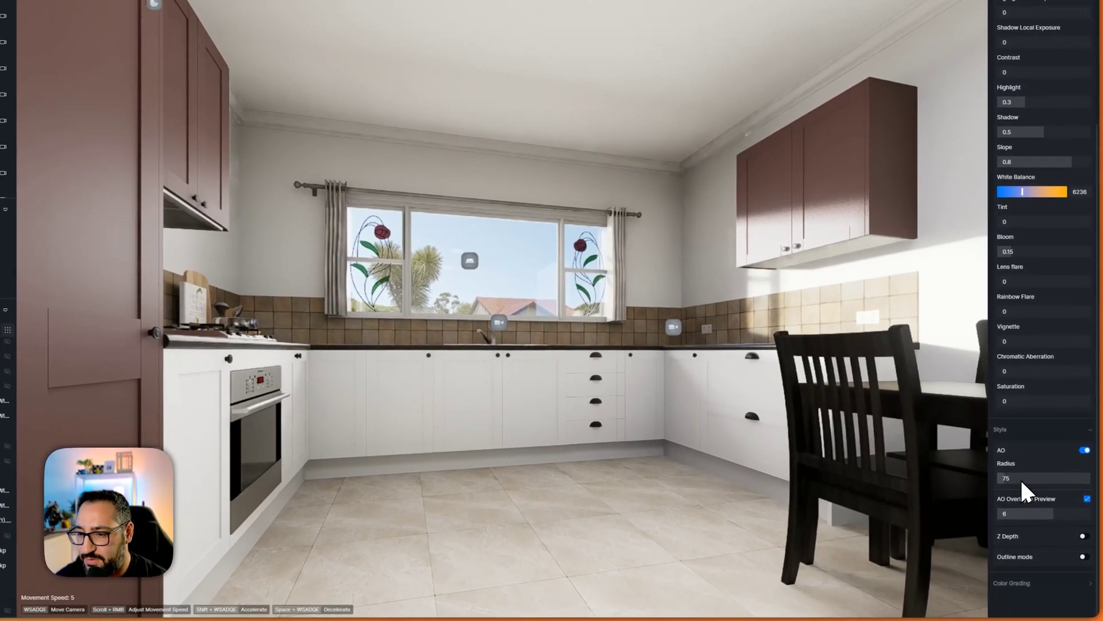
{"action": "left_click", "coordinate": [1021, 481]}
{"action": "type", "text": "50"}
{"action": "key", "text": "Return"}
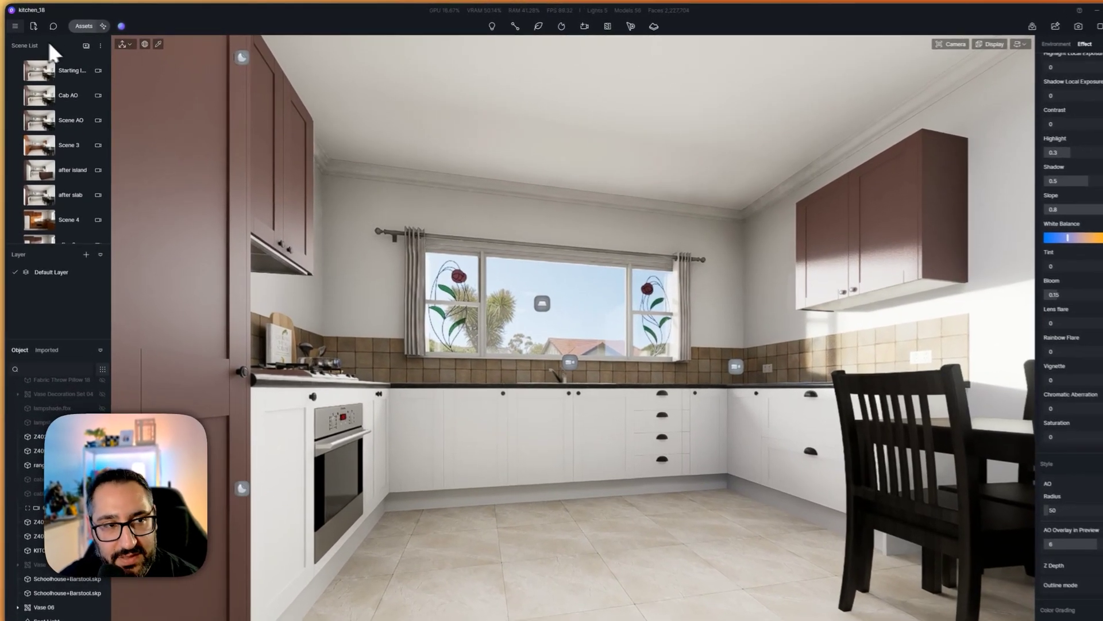
Check the real-time path tracing preference and the viewport's realtime quality and custom sampling settings
{"action": "left_click", "coordinate": [16, 25]}
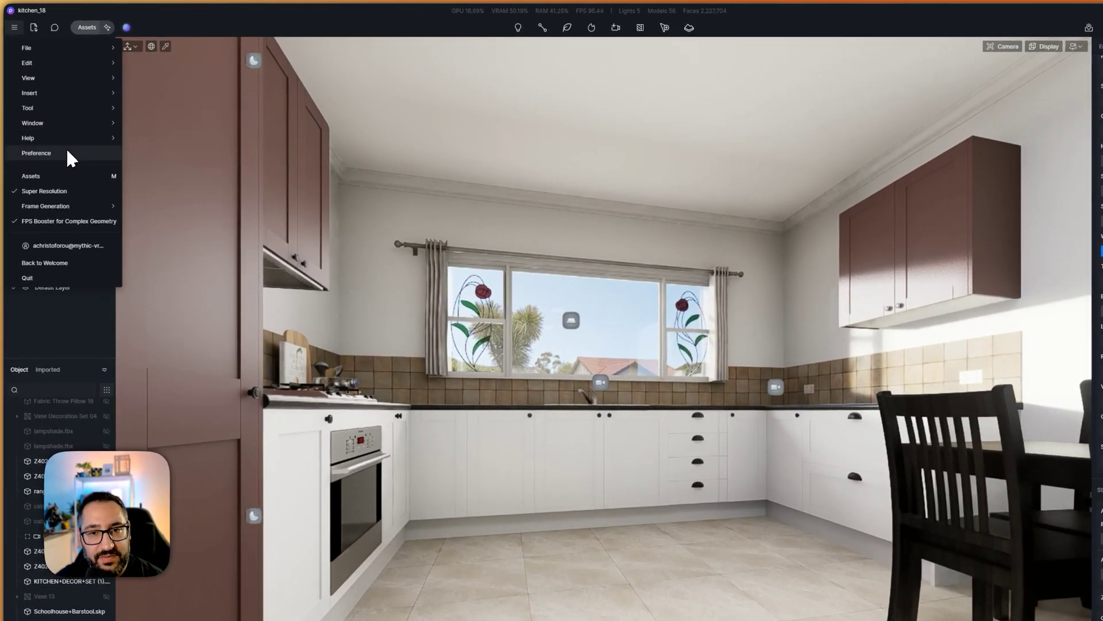
{"action": "left_click", "coordinate": [70, 157]}
{"action": "left_click", "coordinate": [501, 300]}
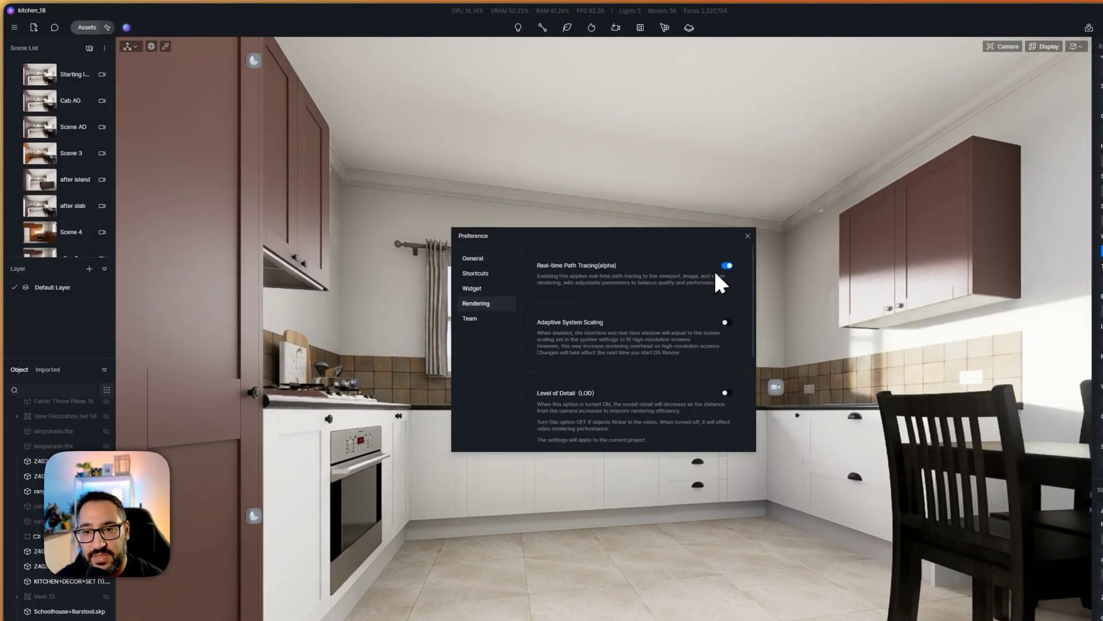
{"action": "left_click", "coordinate": [748, 236]}
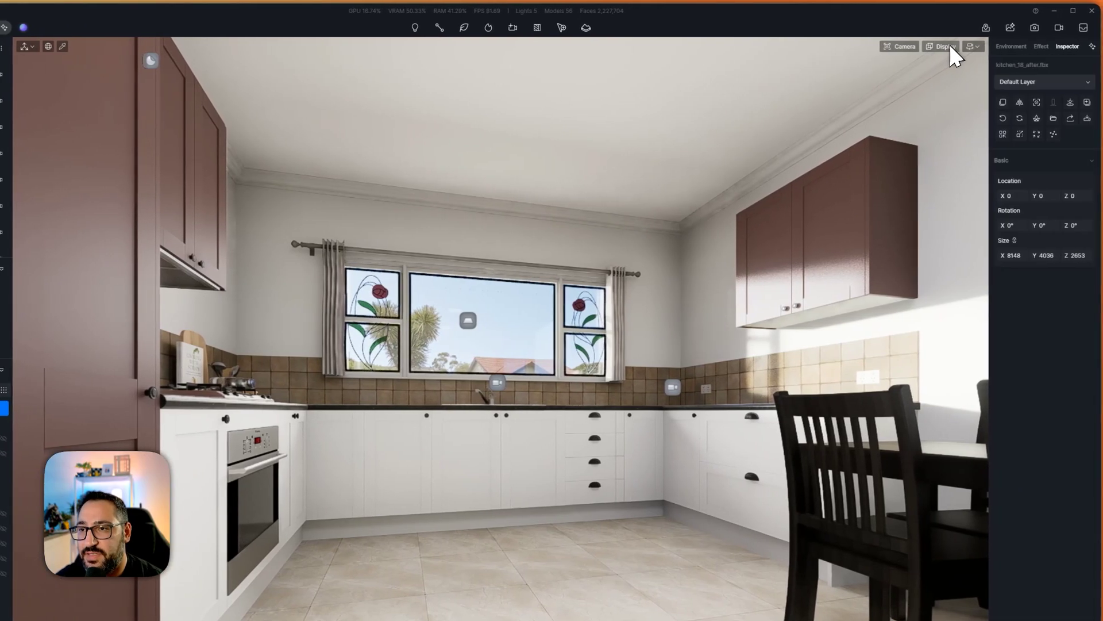
{"action": "left_click", "coordinate": [1048, 46]}
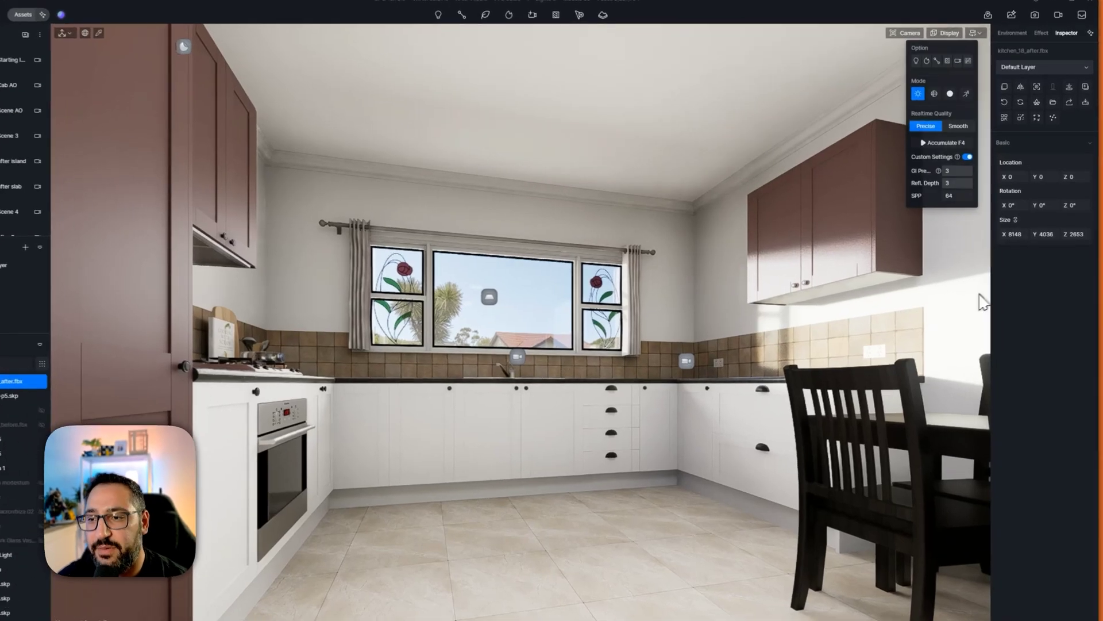
{"action": "left_click", "coordinate": [951, 43]}
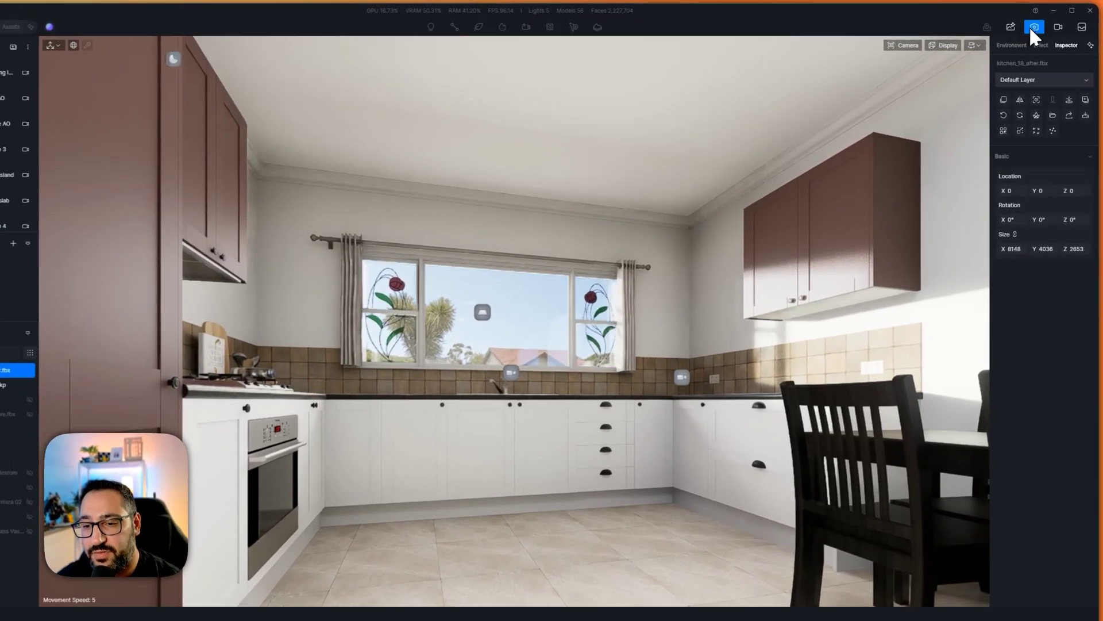
Open the image render setup and enable the output of render channels
{"action": "left_click", "coordinate": [1030, 30]}
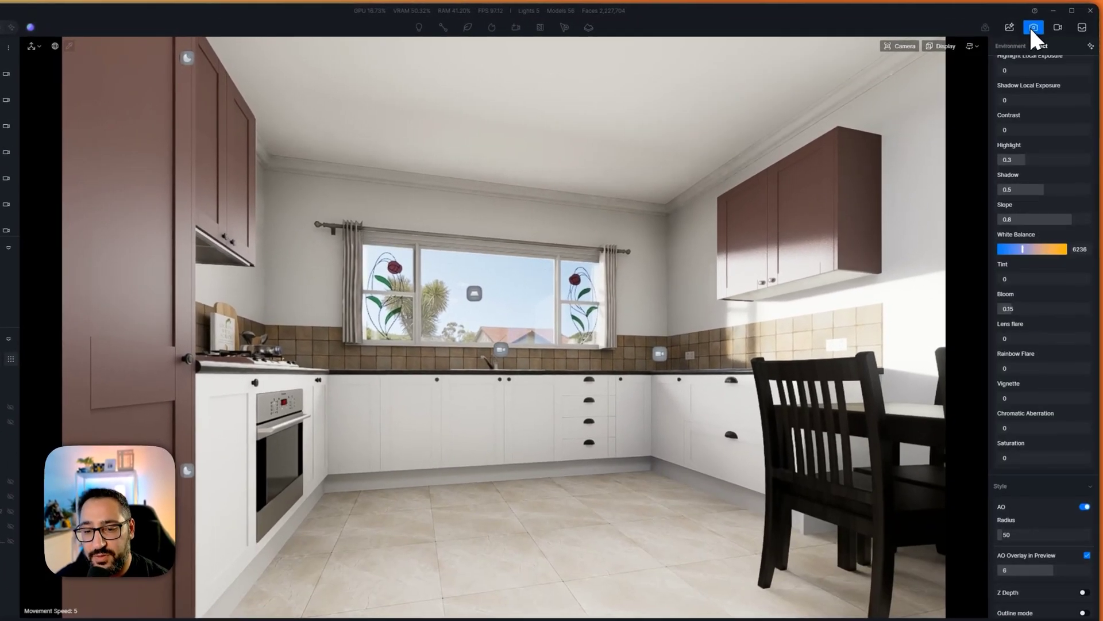
{"action": "left_click", "coordinate": [619, 597]}
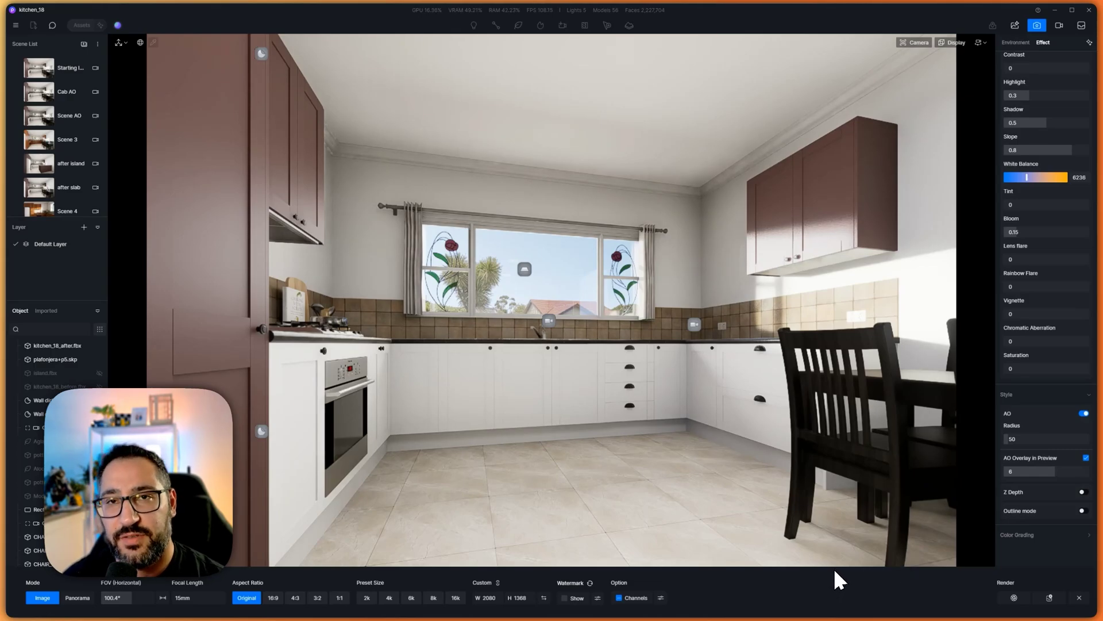
Switch to Photoshop, open AO OVERLAY.png and AO RENDER.png together, and show the overlay image
{"action": "left_click", "coordinate": [918, 607]}
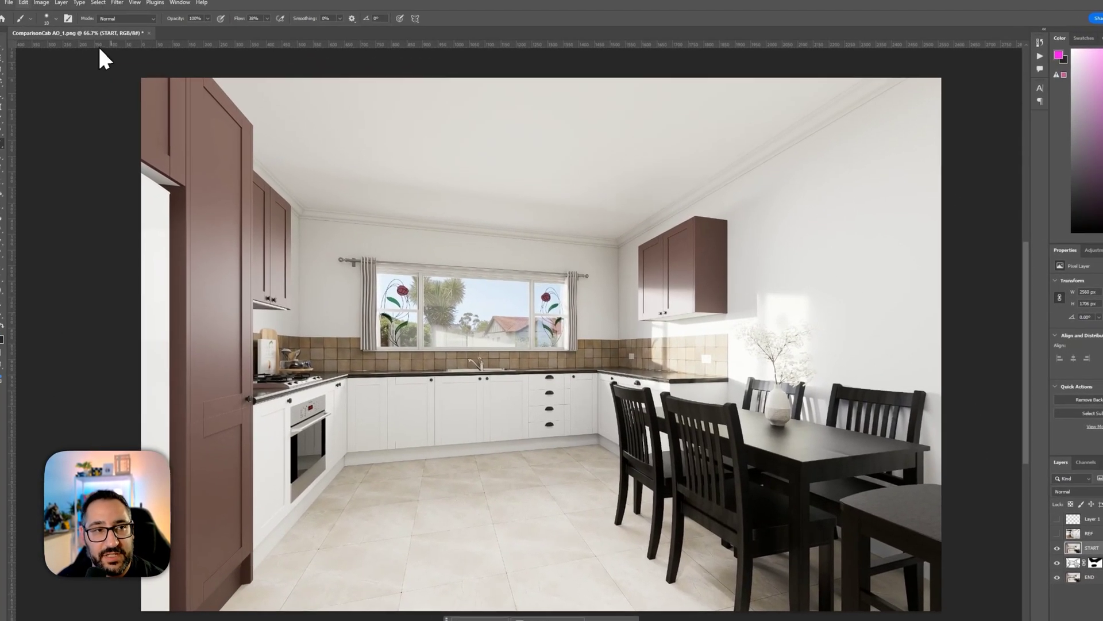
{"action": "left_click", "coordinate": [26, 12]}
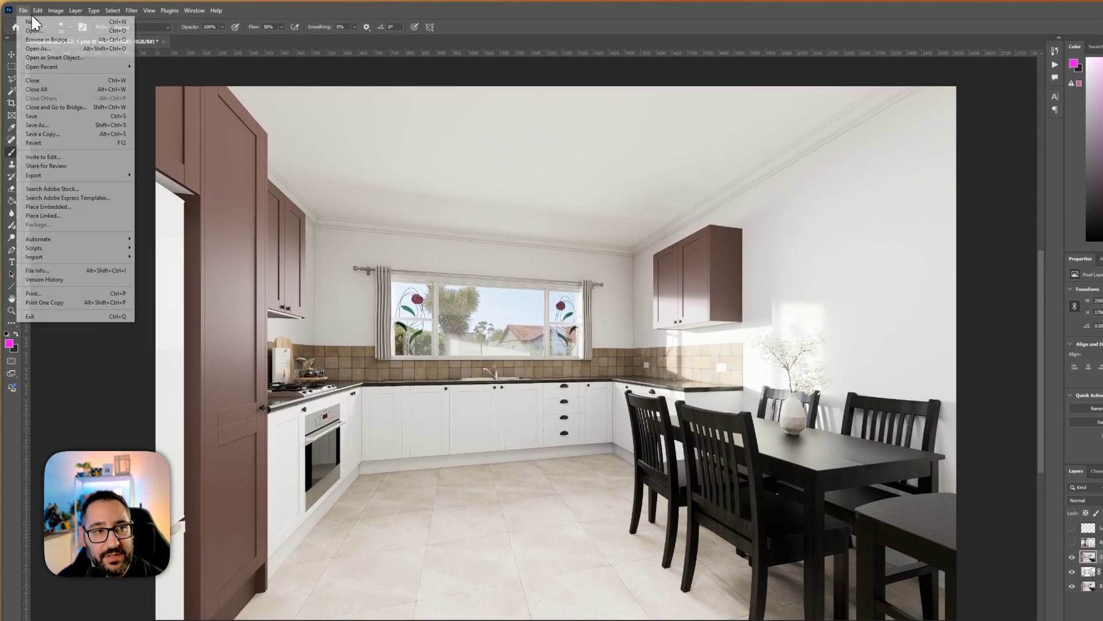
{"action": "left_click", "coordinate": [30, 30]}
{"action": "left_click", "coordinate": [130, 107]}
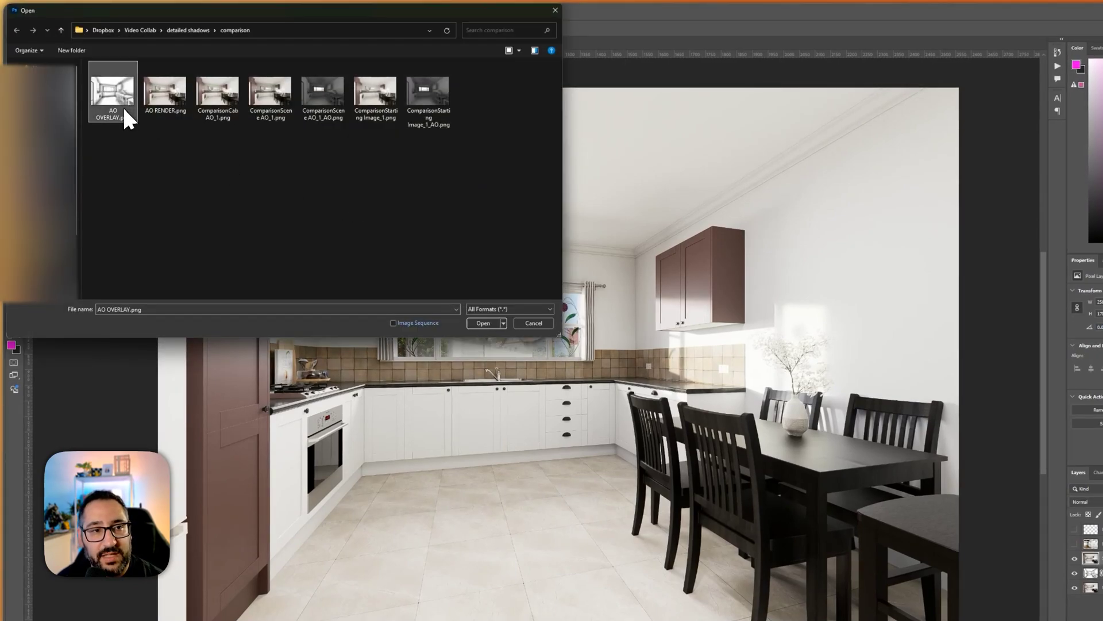
{"action": "left_click", "coordinate": [173, 102], "text": "ctrl"}
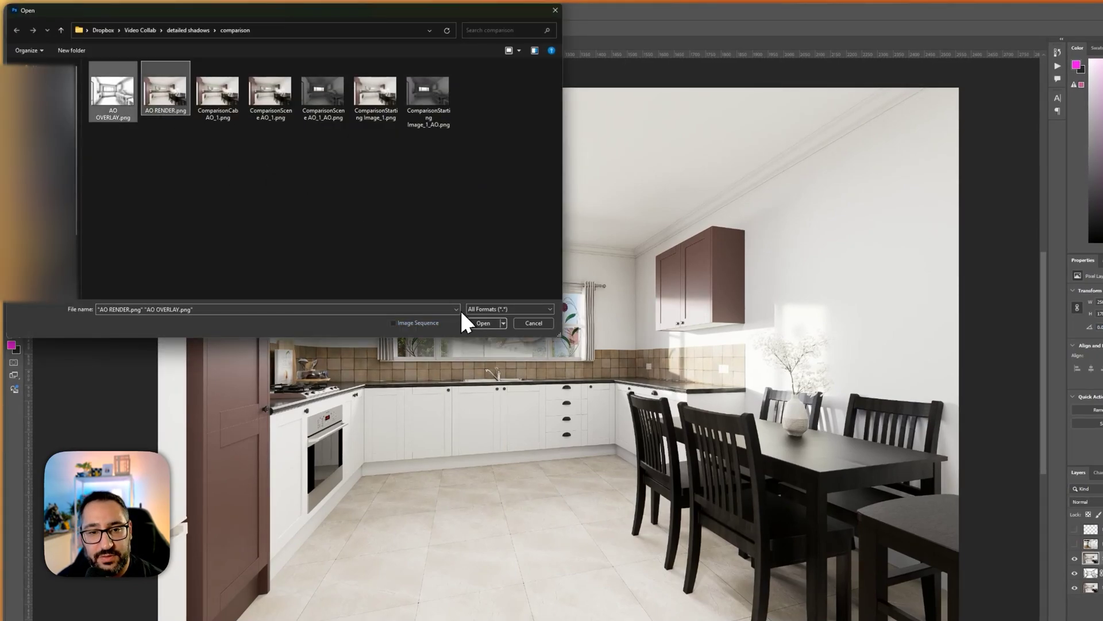
{"action": "left_click", "coordinate": [478, 323]}
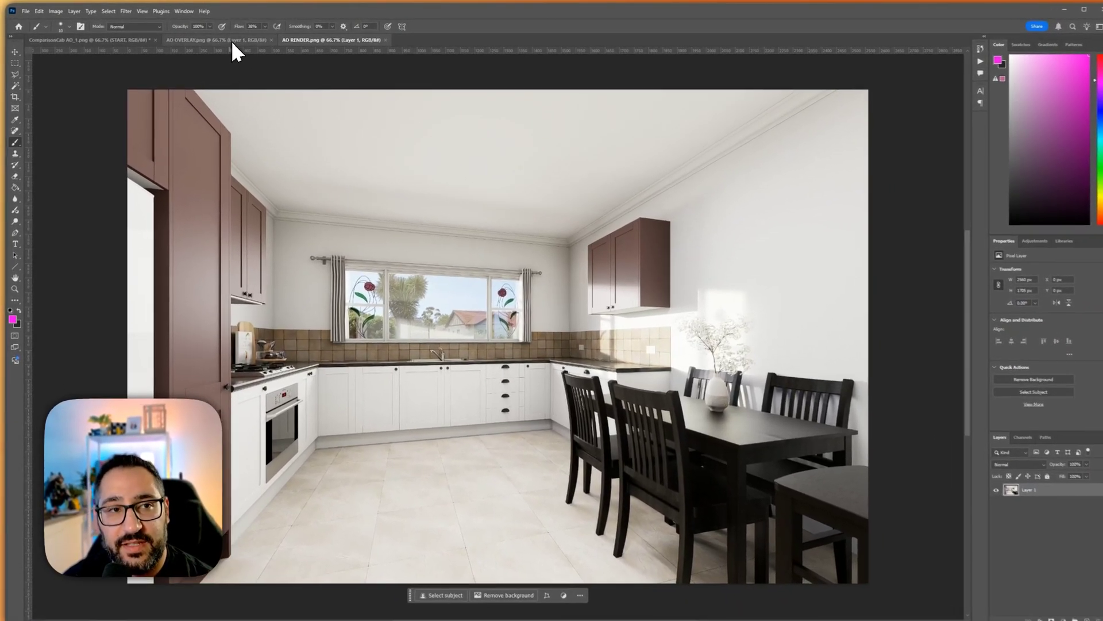
{"action": "left_click", "coordinate": [232, 39]}
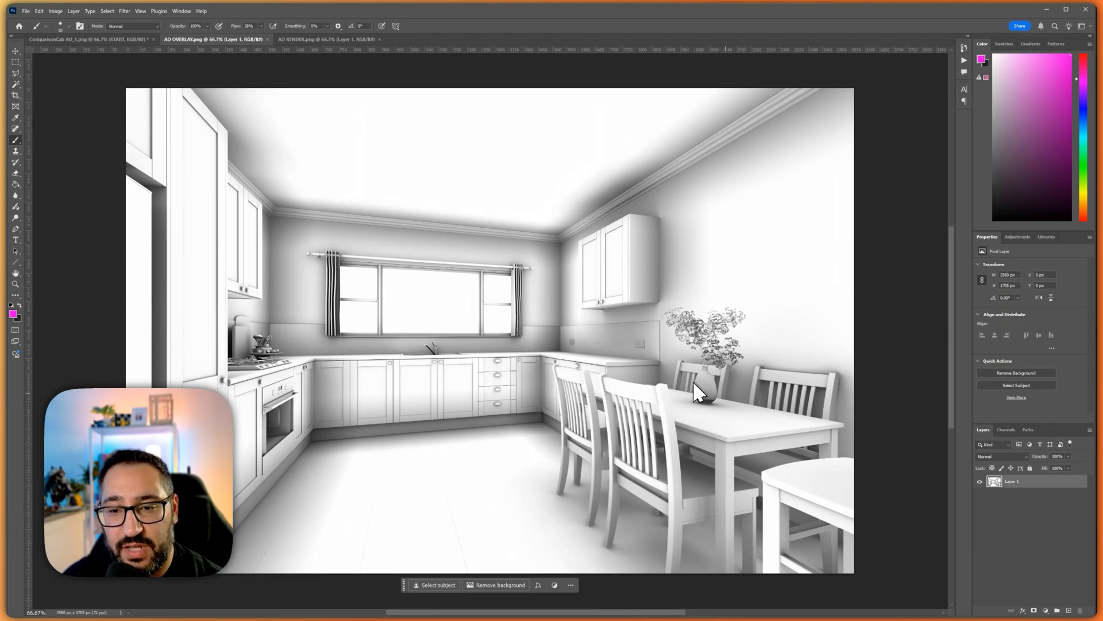
{"action": "key", "text": "z"}
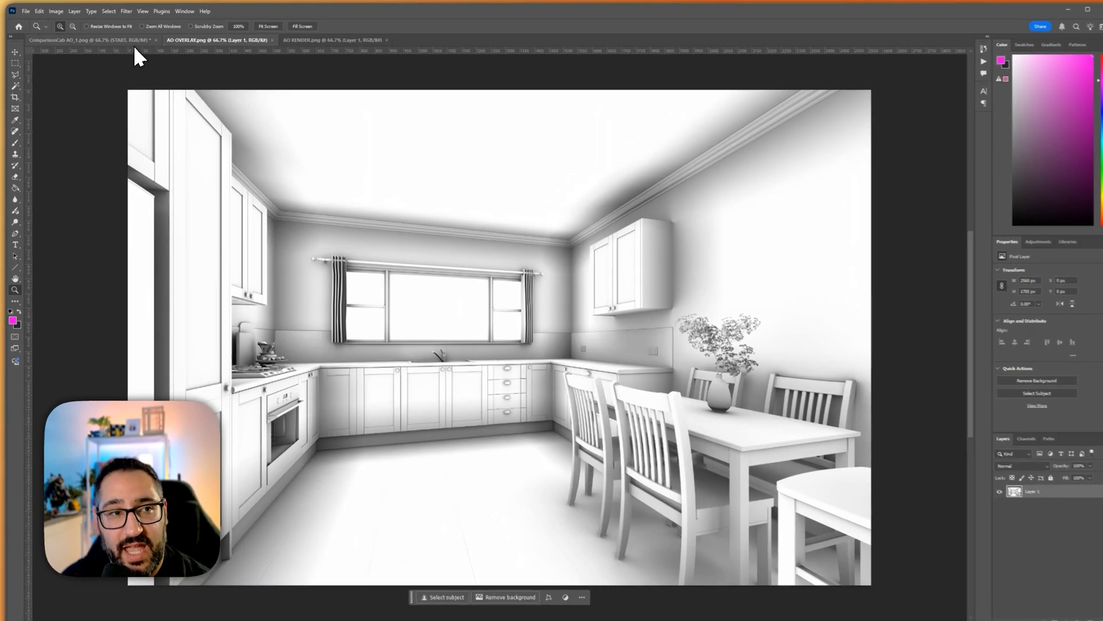
In the ComparisonCab AO_1.png document, toggle the START layer's visibility to compare the whole kitchen with and without AO
{"action": "left_click", "coordinate": [131, 42]}
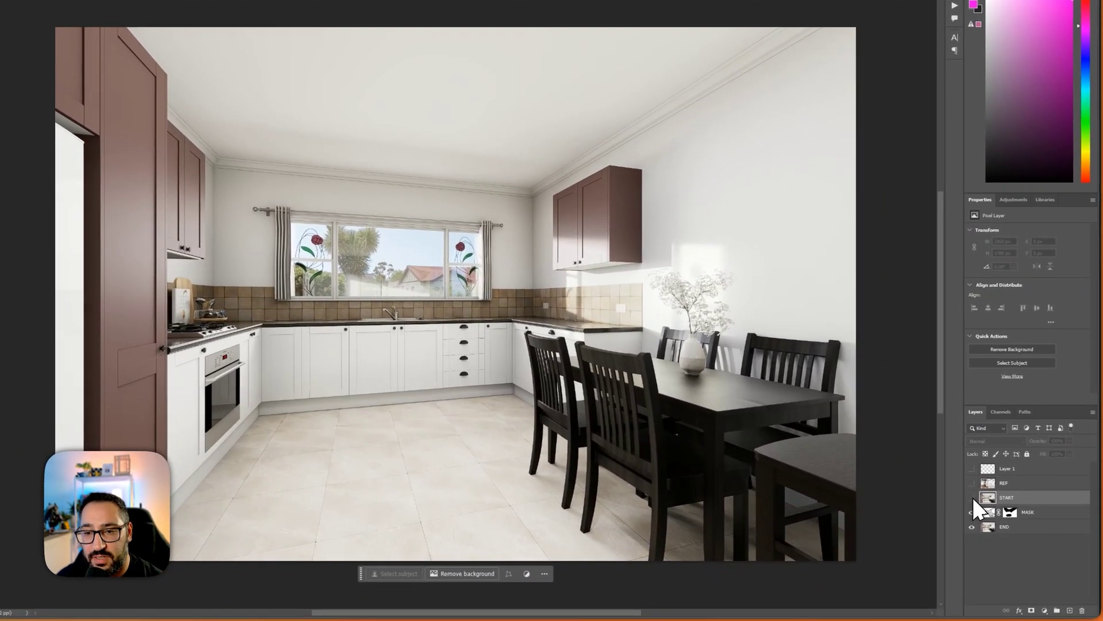
{"action": "left_click", "coordinate": [973, 497]}
{"action": "left_click", "coordinate": [972, 498]}
{"action": "left_click", "coordinate": [972, 498]}
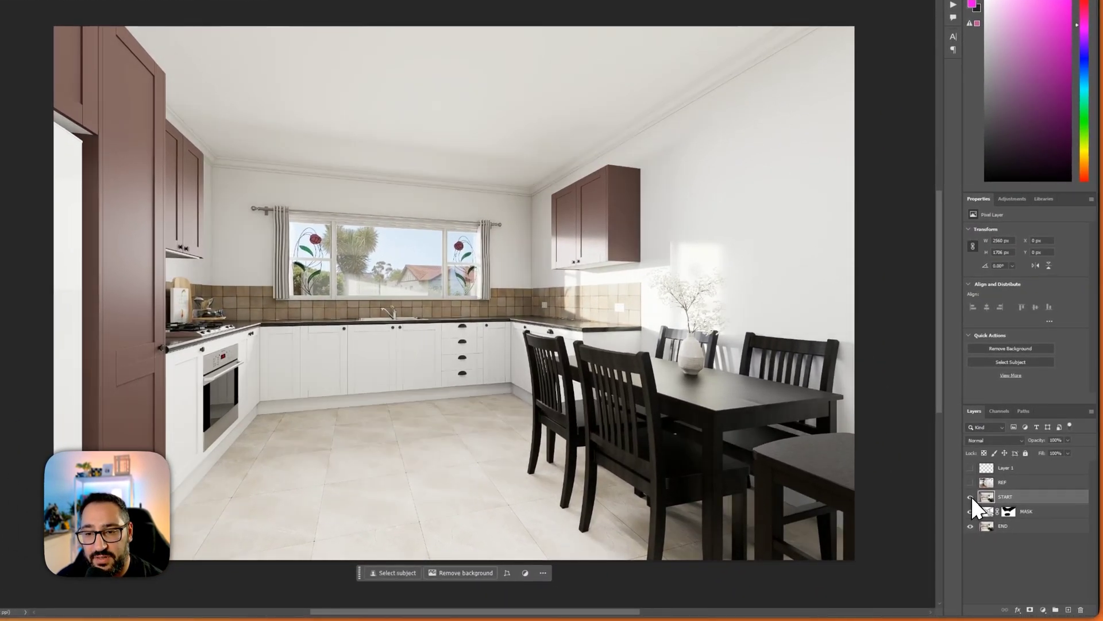
{"action": "left_click", "coordinate": [972, 497]}
Toggle the START layer's visibility to compare the AO shading on the vase branches and dining chairs up close
{"action": "scroll", "coordinate": [707, 316], "scroll_direction": "up", "scroll_amount": 5, "text": "alt"}
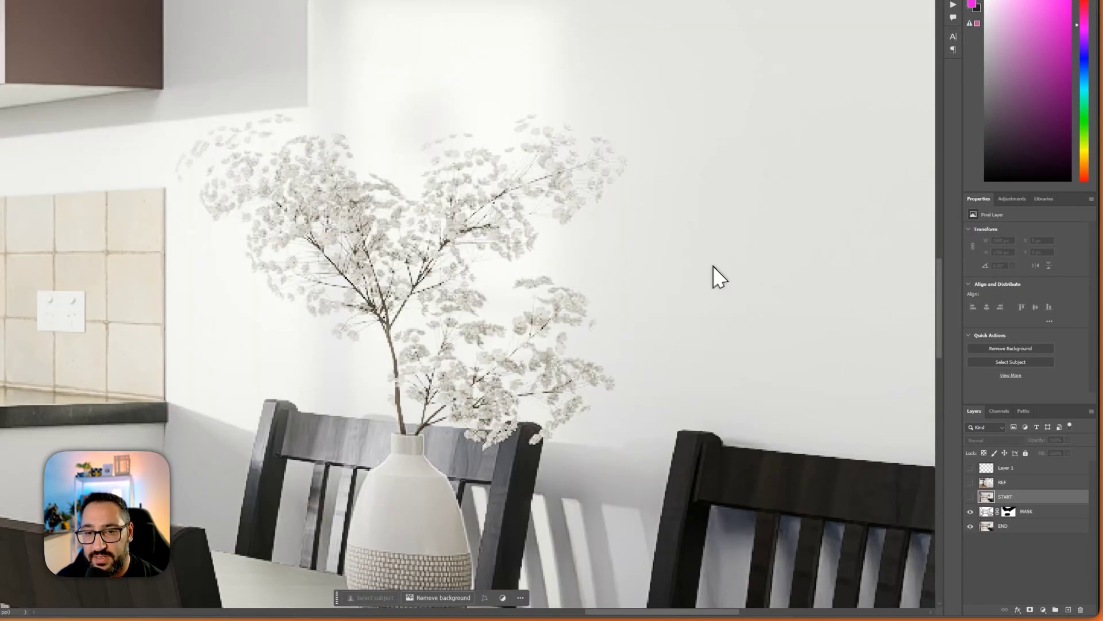
{"action": "left_click", "coordinate": [971, 497]}
{"action": "left_click", "coordinate": [970, 496]}
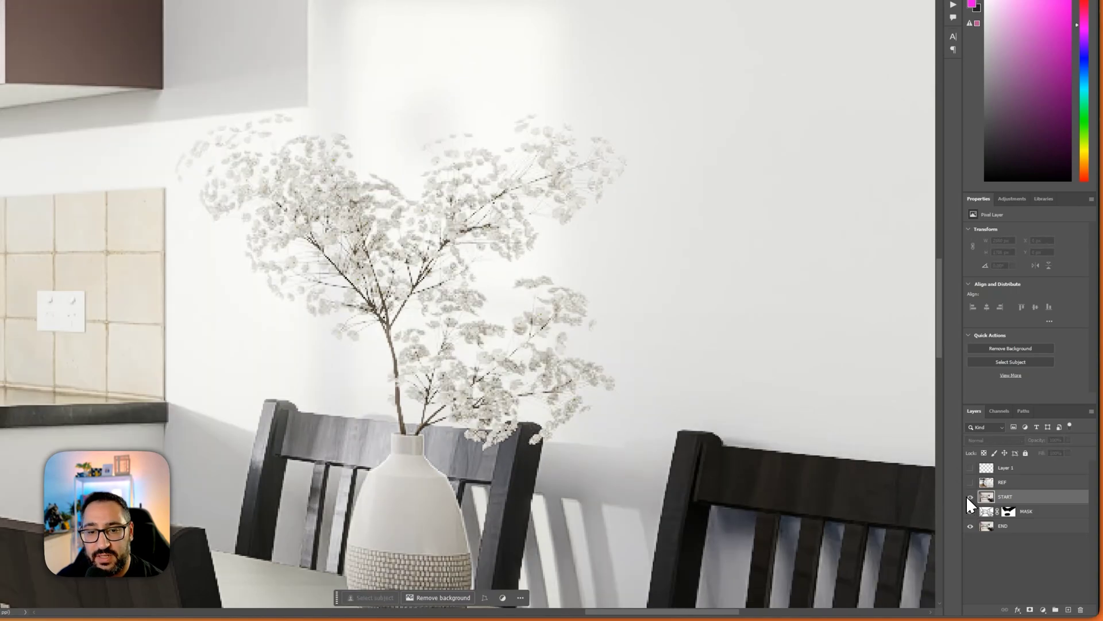
{"action": "left_click", "coordinate": [970, 497]}
{"action": "left_click", "coordinate": [970, 496]}
{"action": "scroll", "coordinate": [615, 369], "scroll_direction": "down", "scroll_amount": 5, "text": "alt"}
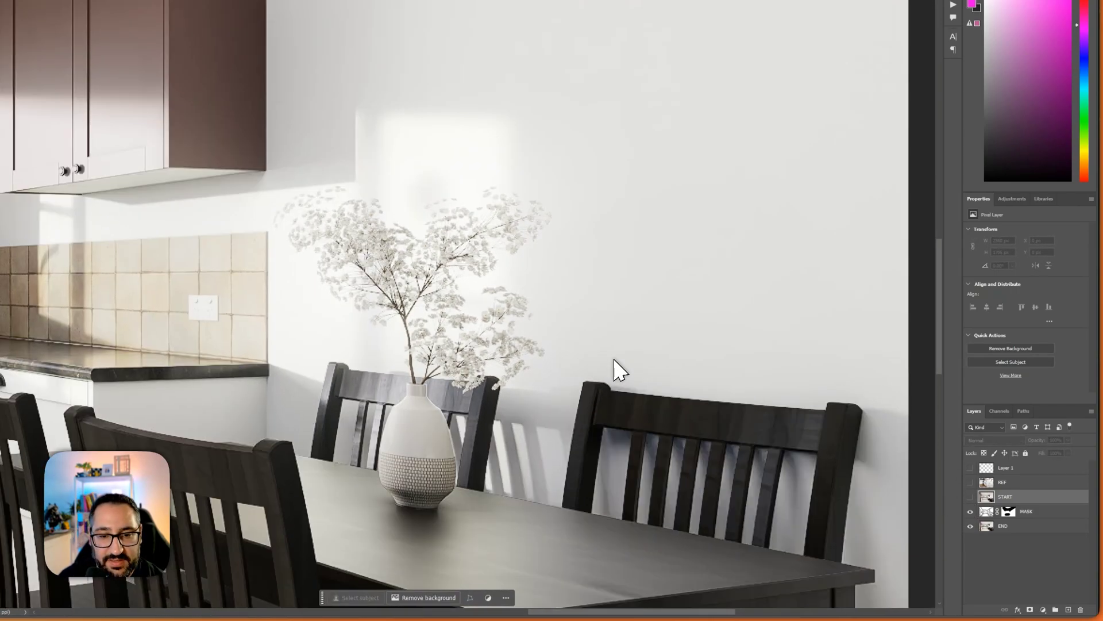
Return to the full image and toggle the START layer's visibility to compare the cabinets and ceiling edges
{"action": "scroll", "coordinate": [613, 360], "scroll_direction": "down", "scroll_amount": 1, "text": "alt"}
{"action": "left_click_drag", "start_coordinate": [269, 335], "coordinate": [483, 322]}
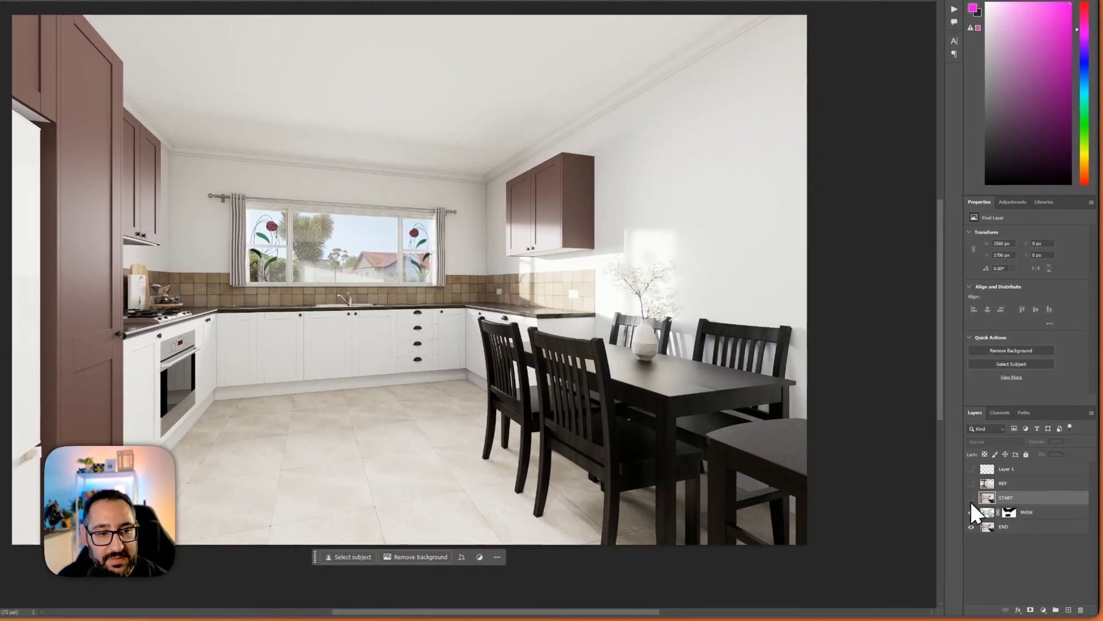
{"action": "left_click", "coordinate": [980, 508]}
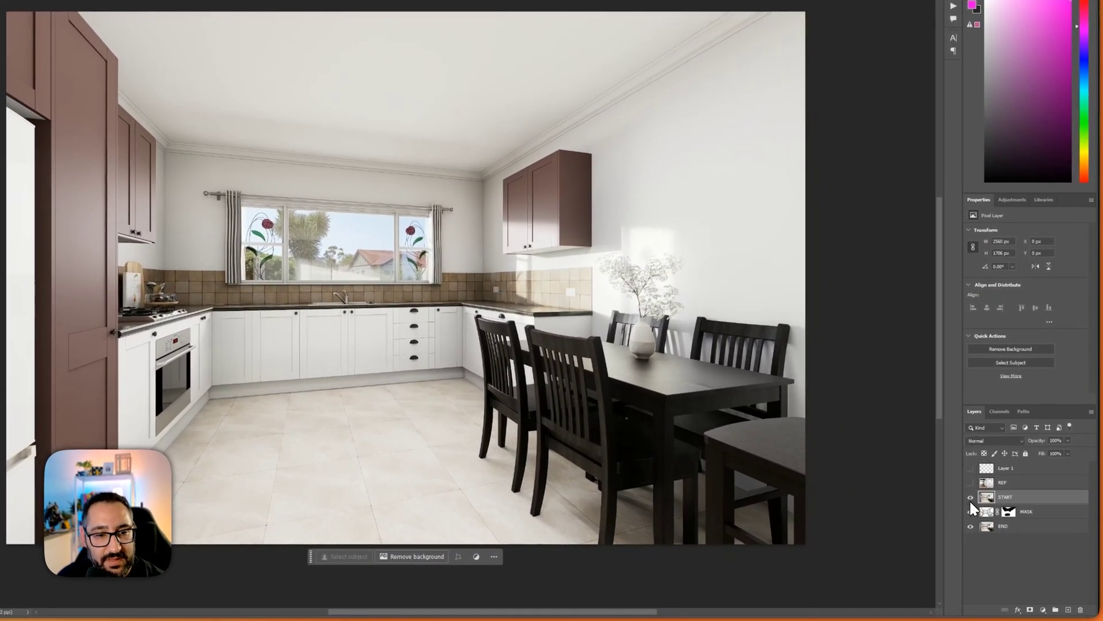
{"action": "left_click", "coordinate": [980, 508]}
{"action": "left_click", "coordinate": [970, 500]}
{"action": "left_click", "coordinate": [970, 500]}
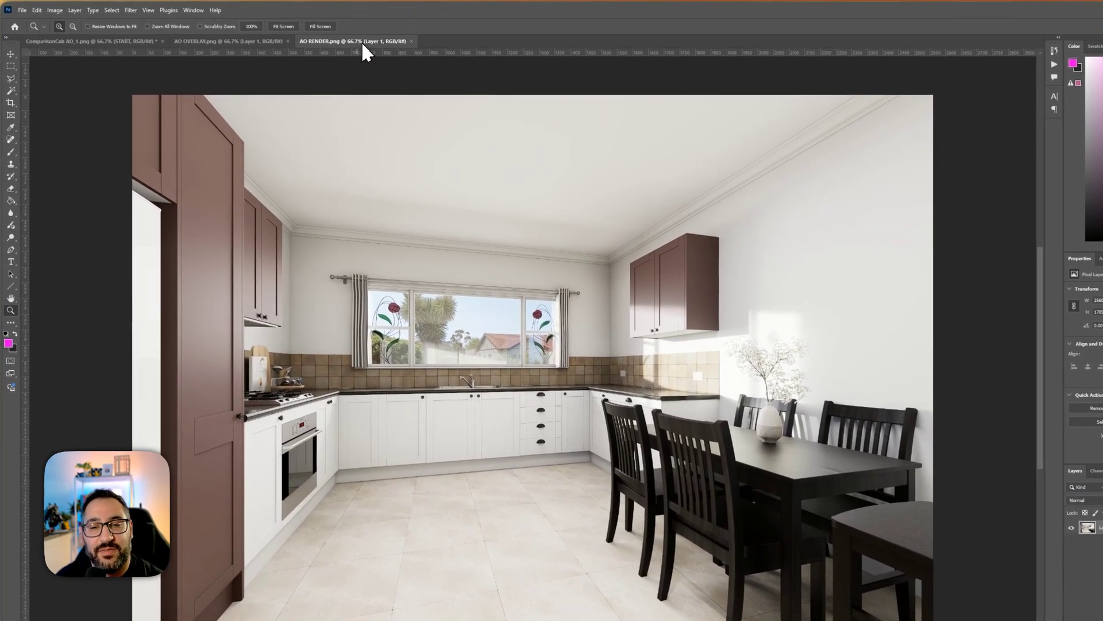
Copy the AO OVERLAY.png image and paste it as a new layer above the render in AO RENDER.png
{"action": "left_click", "coordinate": [361, 42]}
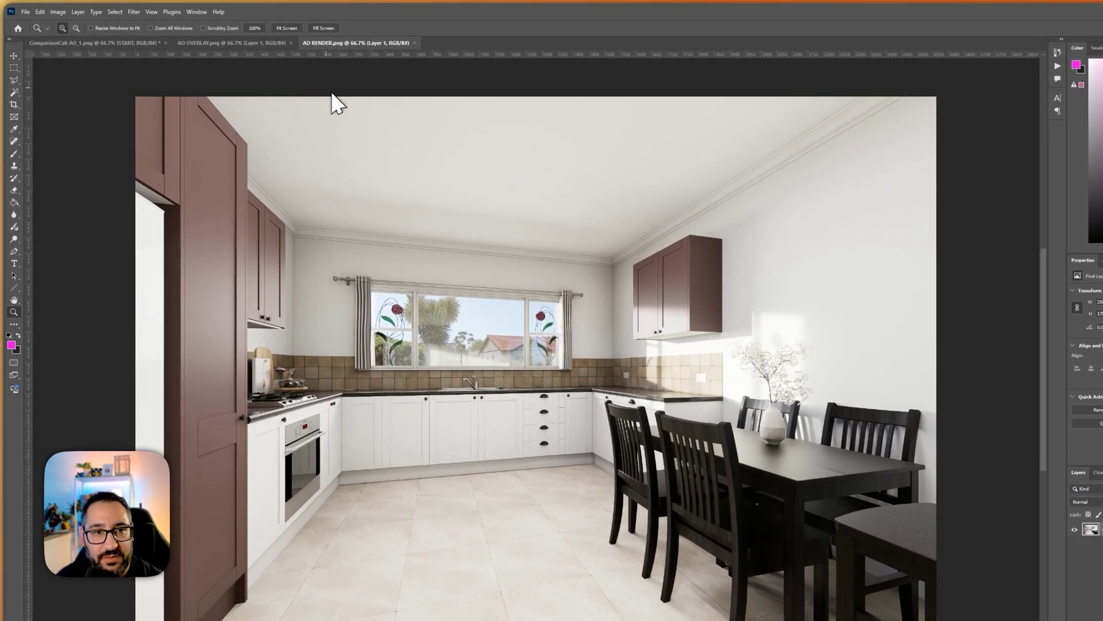
{"action": "left_click", "coordinate": [253, 44]}
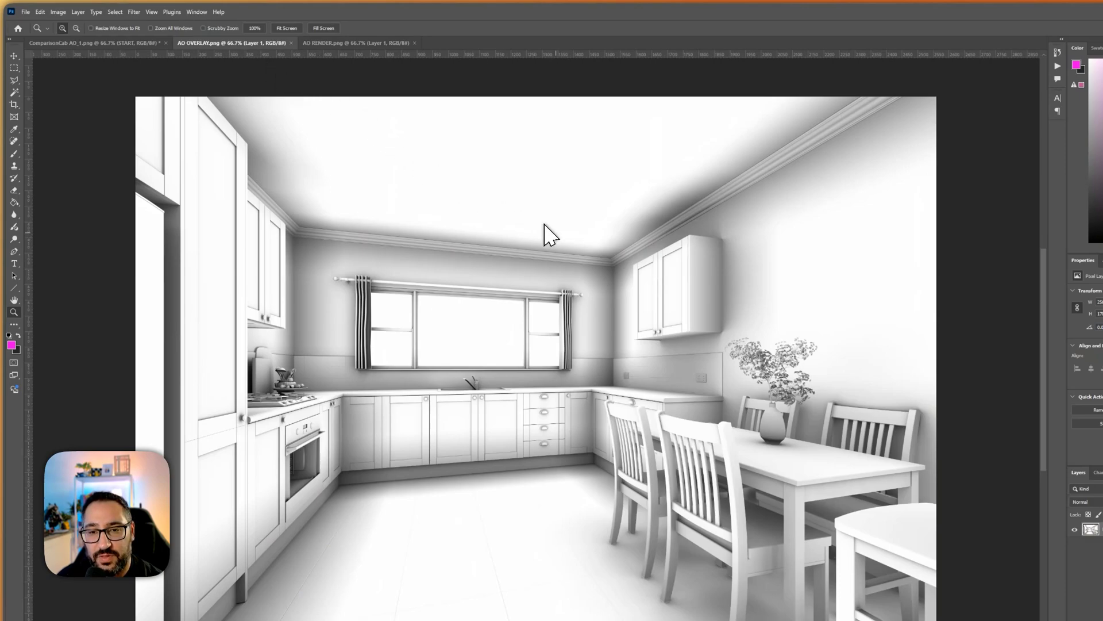
{"action": "left_click", "coordinate": [365, 44]}
{"action": "key", "text": "ctrl+v"}
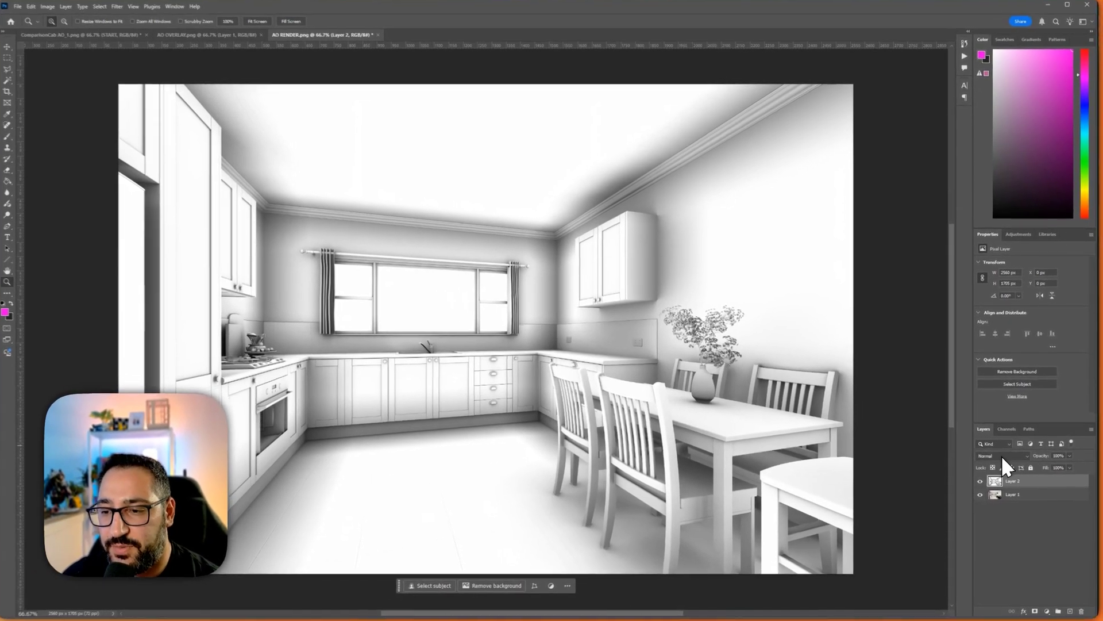
Set the pasted AO layer's blend mode to Multiply and its opacity to 15%
{"action": "left_click", "coordinate": [1003, 458]}
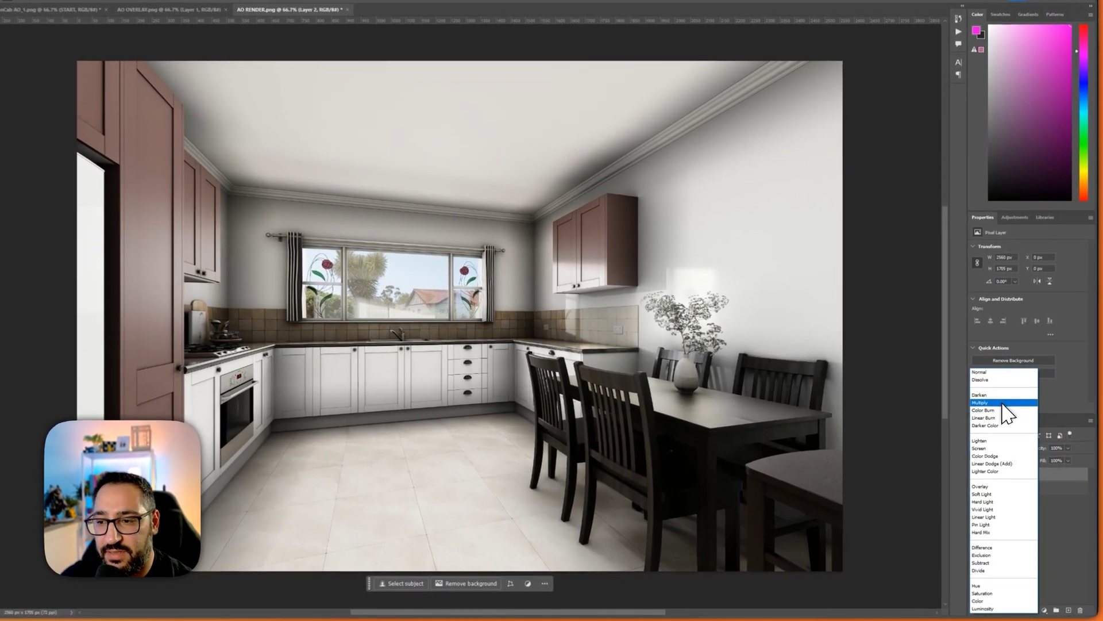
{"action": "left_click", "coordinate": [1007, 413]}
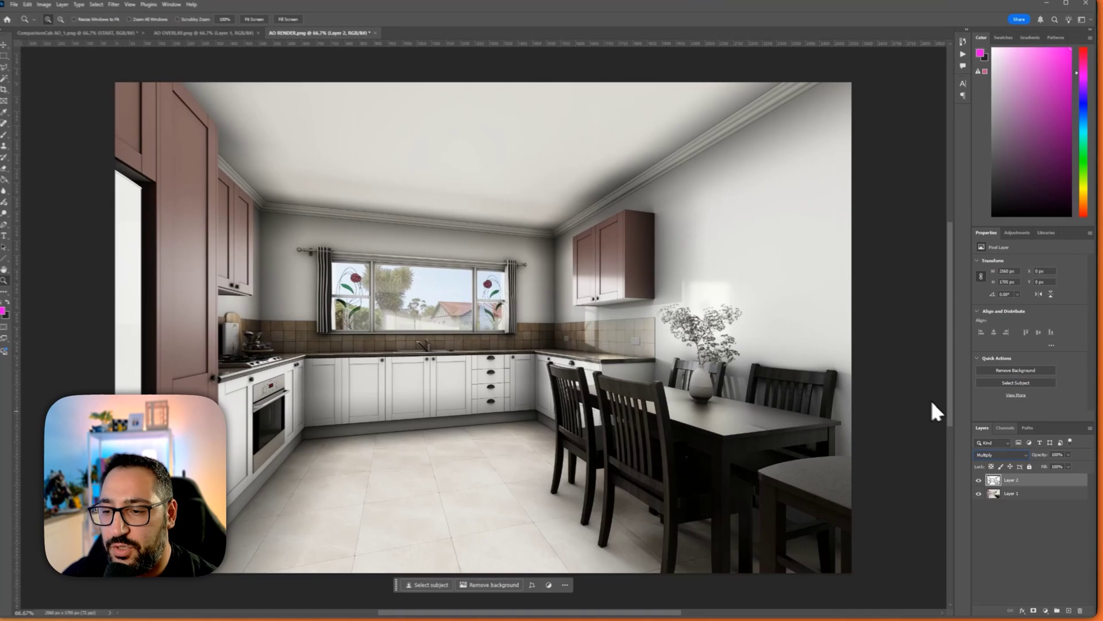
{"action": "left_click", "coordinate": [1002, 456]}
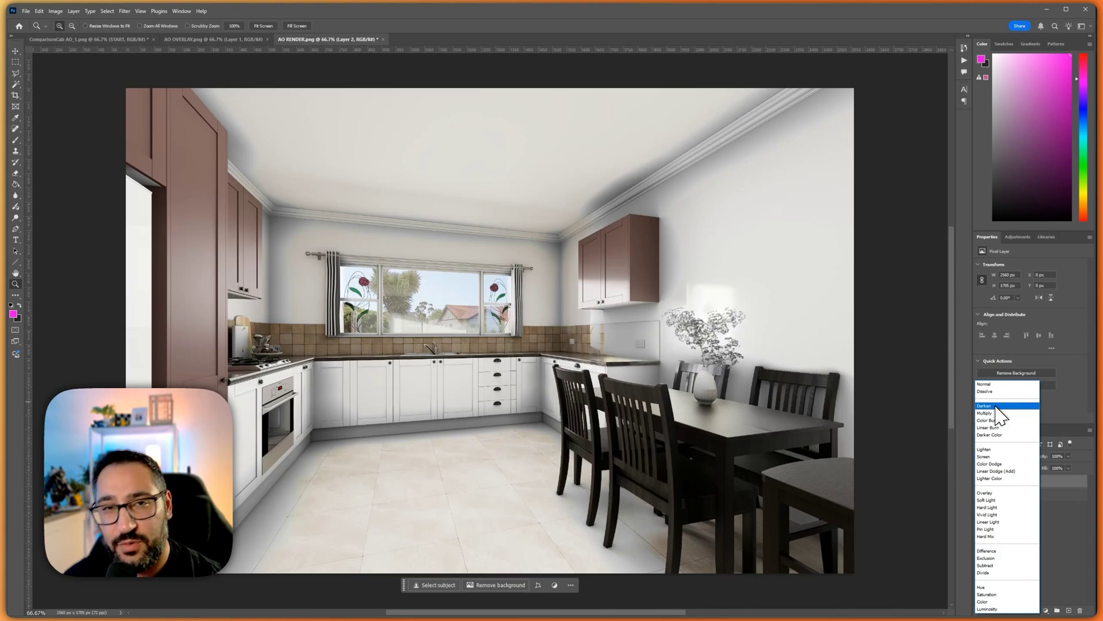
{"action": "left_click", "coordinate": [985, 413]}
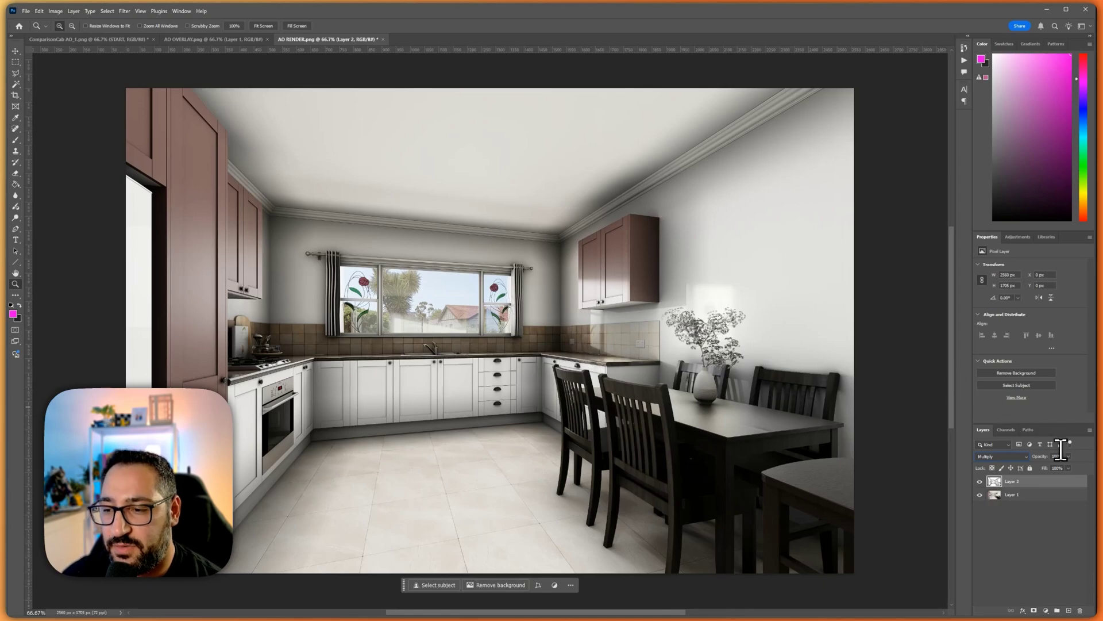
{"action": "type", "text": "15"}
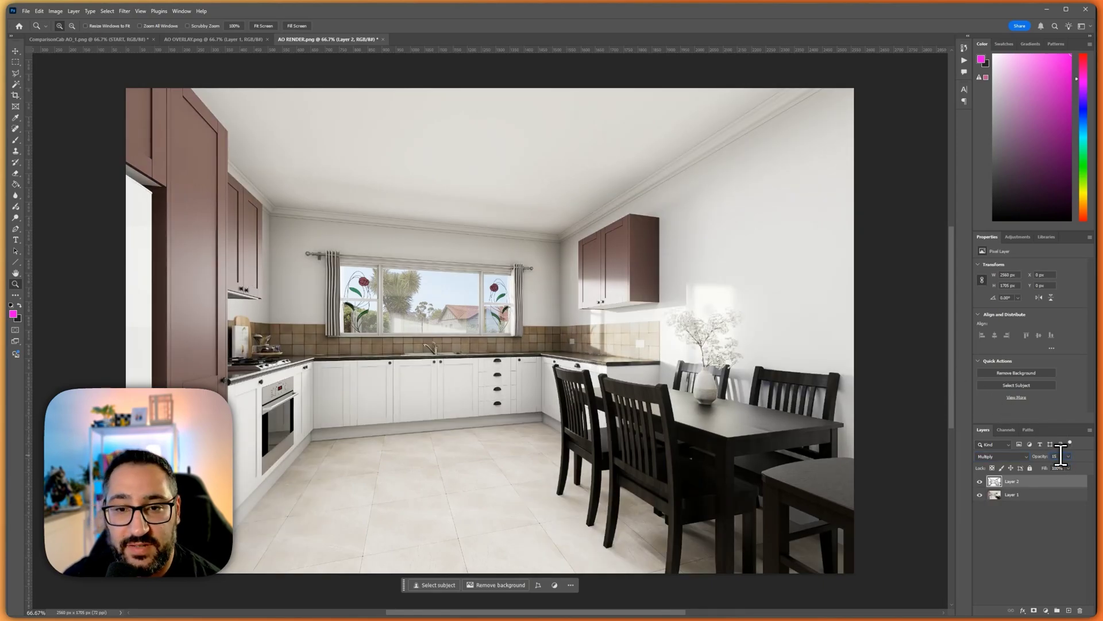
Toggle the AO overlay layer's visibility to compare the kitchen with and without the 15% overlay
{"action": "left_click", "coordinate": [980, 481]}
{"action": "left_click", "coordinate": [980, 482]}
{"action": "left_click", "coordinate": [980, 481]}
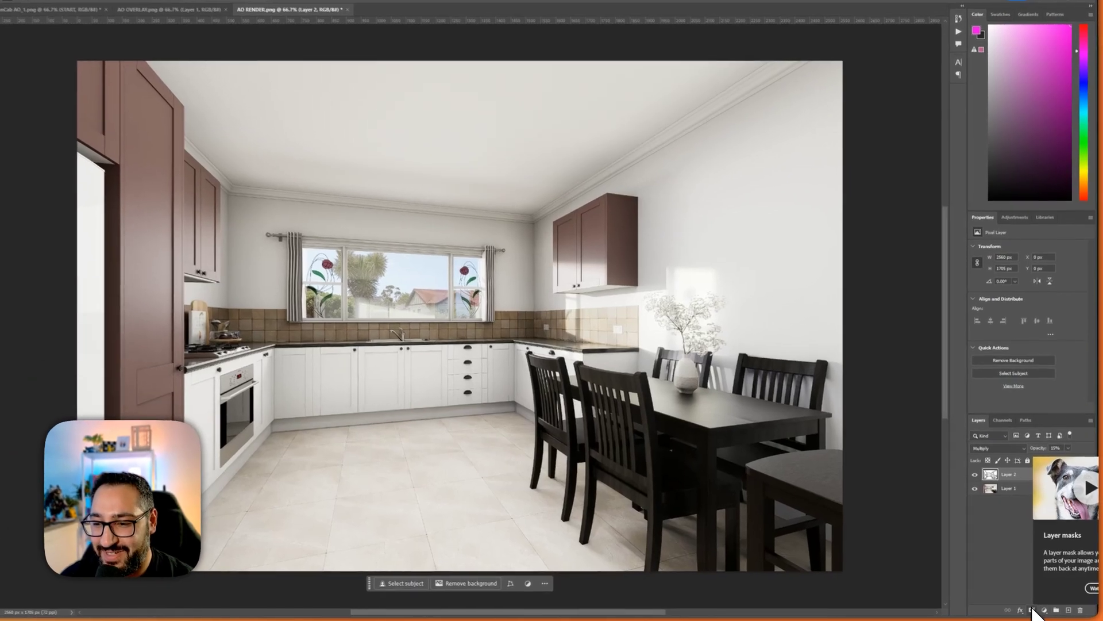
Add a layer mask to the AO layer and paint out the ceiling shading with an enlarged black brush
{"action": "left_click", "coordinate": [1034, 610]}
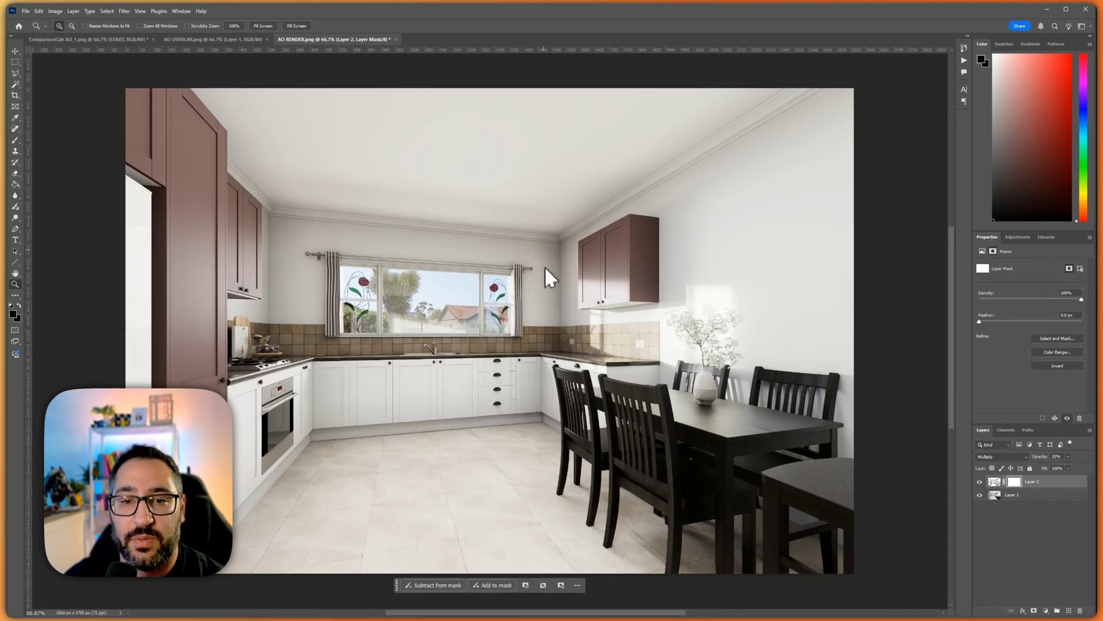
{"action": "key", "text": "b"}
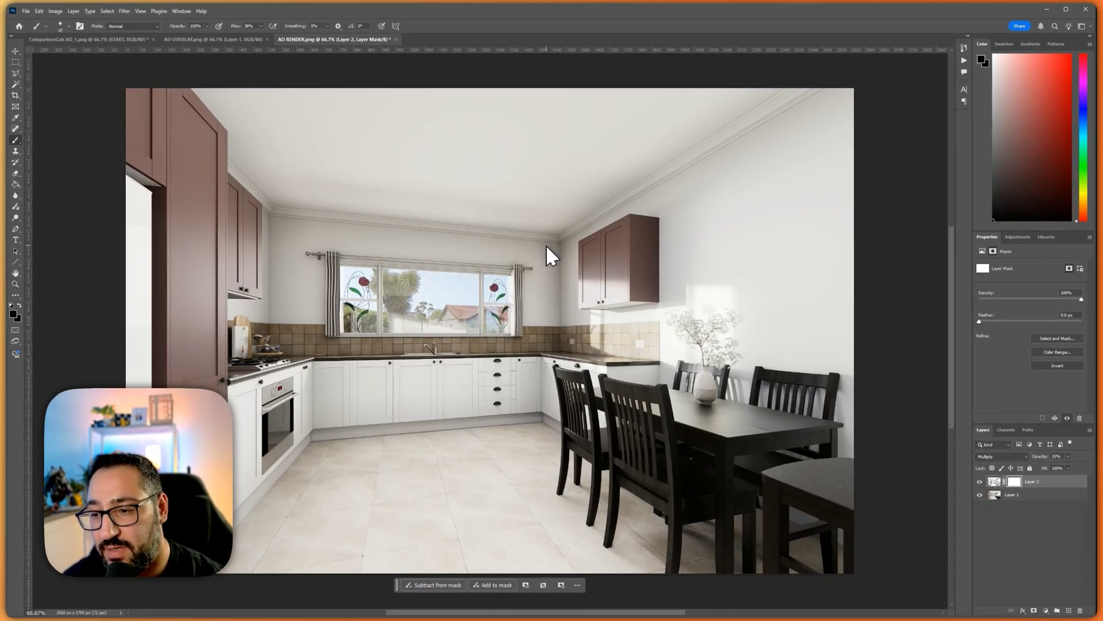
{"action": "key", "text": "bracketright"}
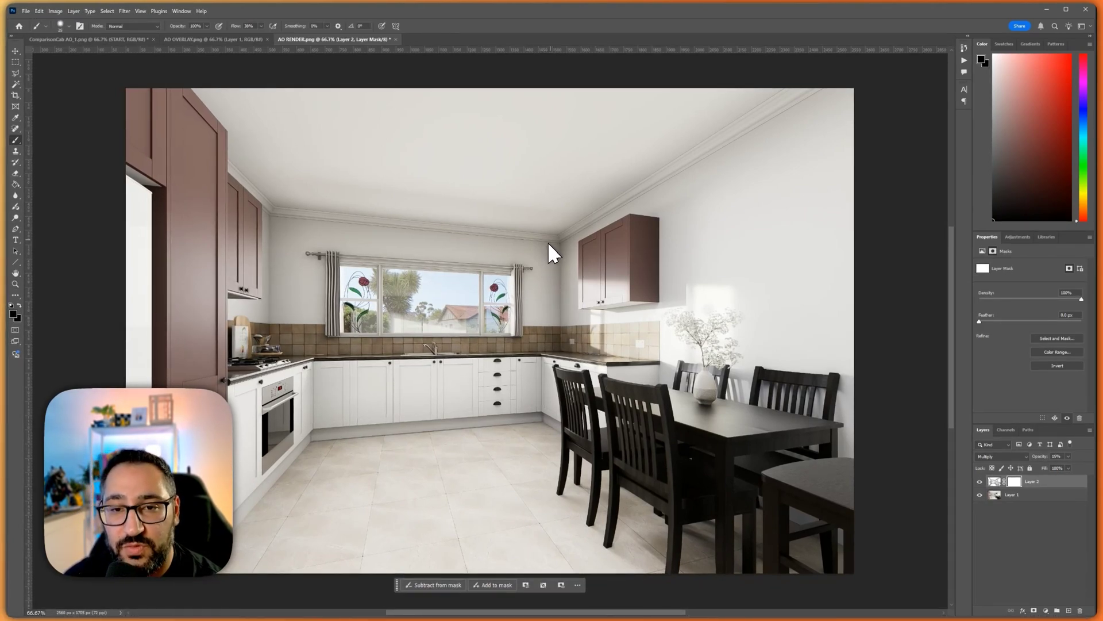
{"action": "key", "text": "Caps_Lock"}
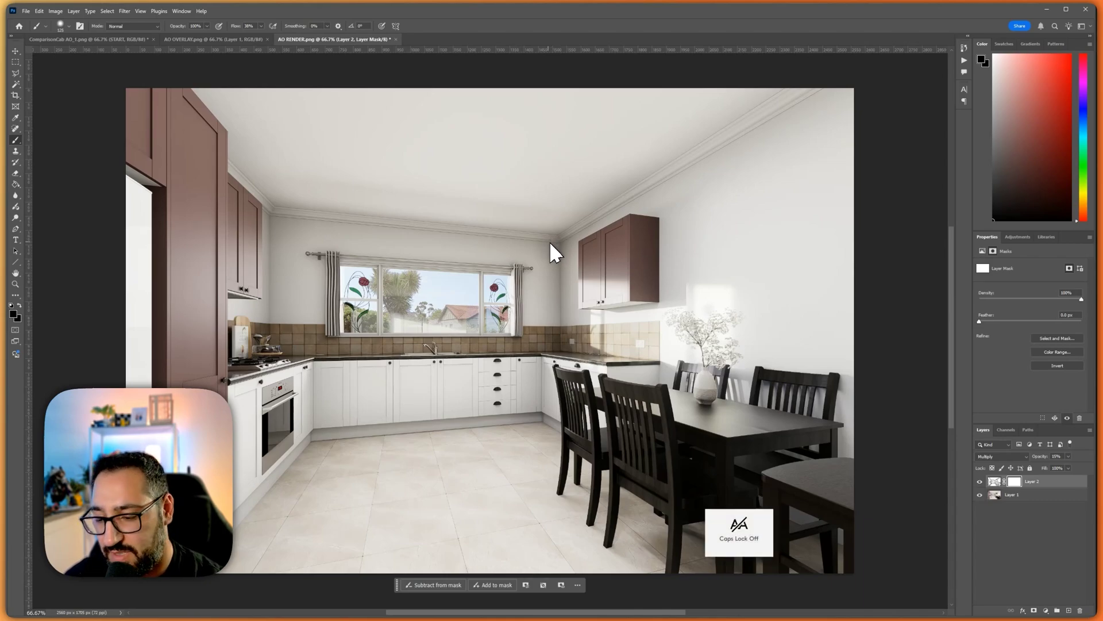
{"action": "key", "text": "bracketright"}
{"action": "key", "text": "bracketright"}
{"action": "key", "text": "bracketright"}
{"action": "key", "text": "bracketright"}
{"action": "key", "text": "bracketright"}
{"action": "key", "text": "bracketright"}
{"action": "key", "text": "bracketright"}
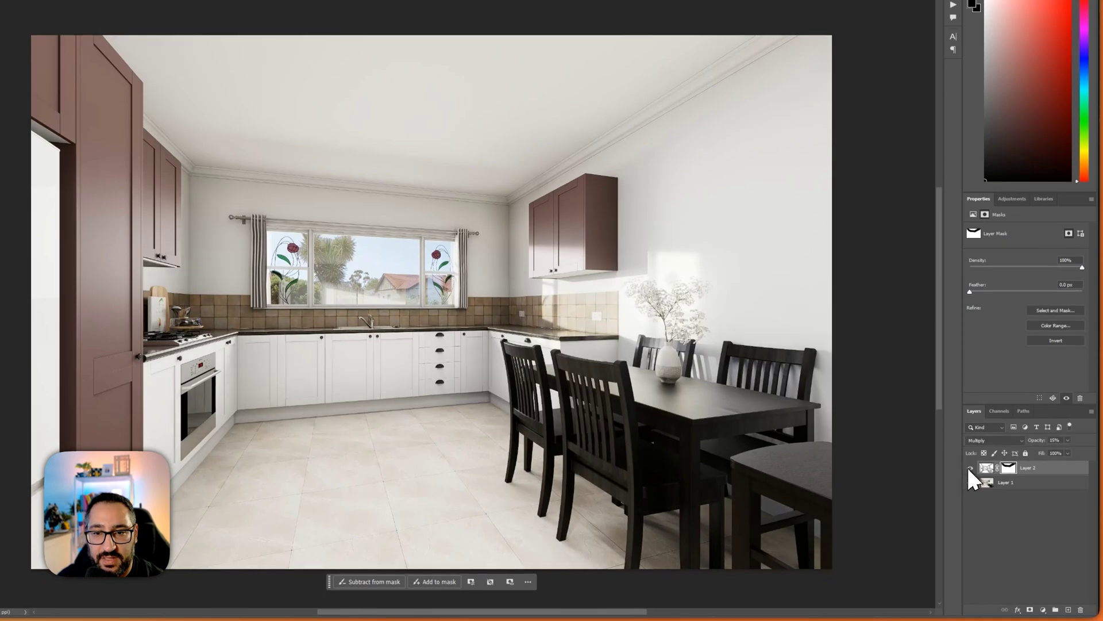
Toggle Layer 2's visibility to check how the masked ceiling looks with and without the AO overlay
{"action": "left_click", "coordinate": [971, 473]}
{"action": "left_click", "coordinate": [971, 467]}
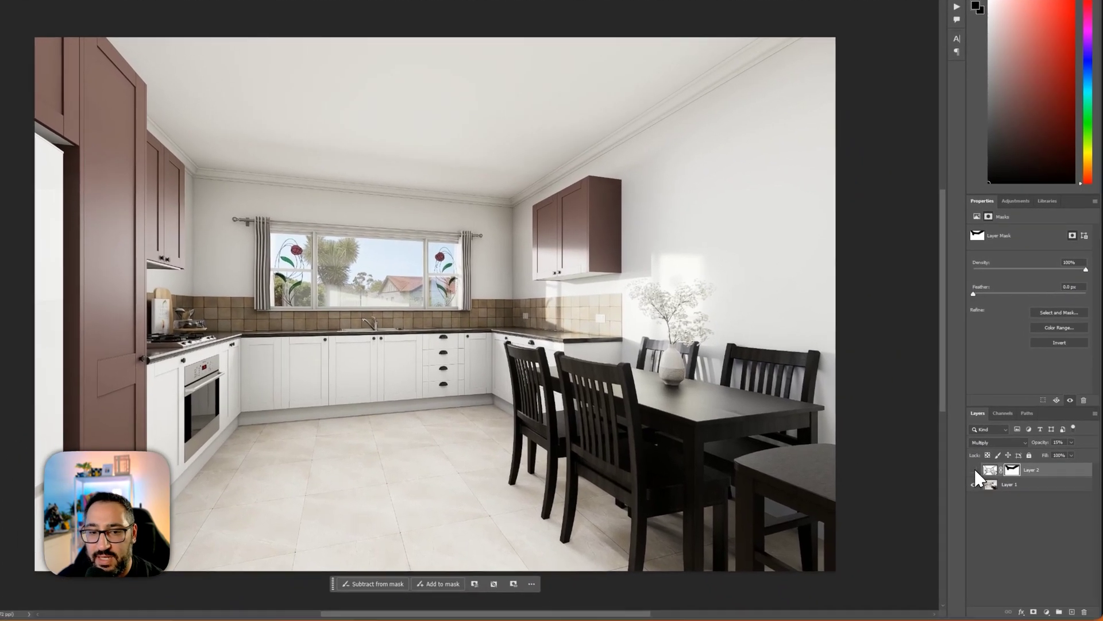
{"action": "left_click", "coordinate": [1075, 529]}
{"action": "left_click", "coordinate": [1075, 530]}
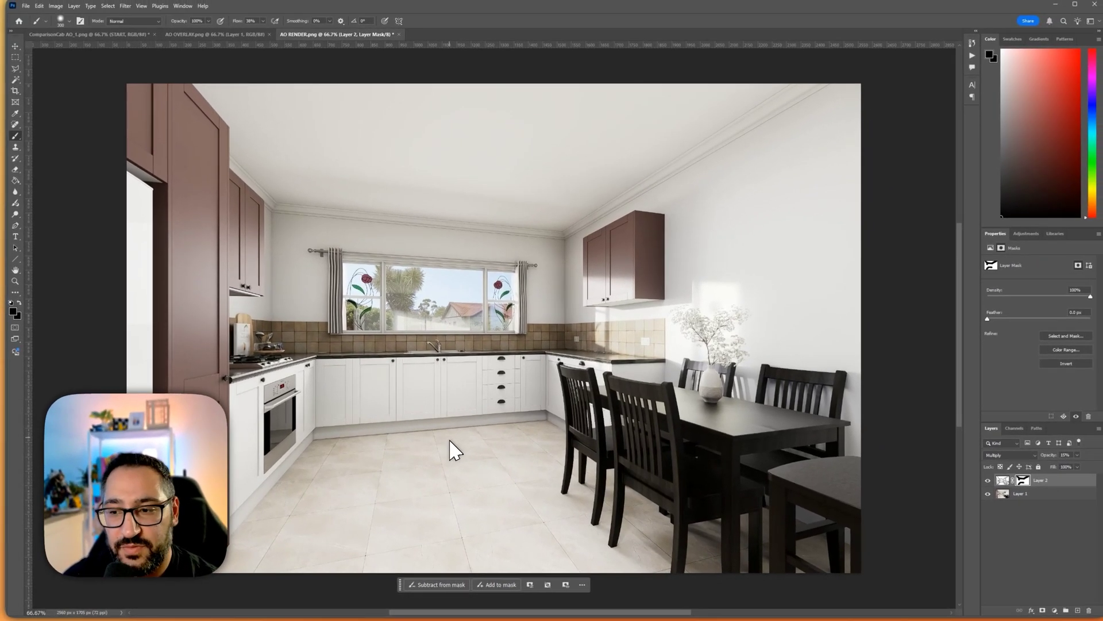
Set the mask painting colours to black foreground with white background, and compare the kitchen with Layer 2 hidden and shown
{"action": "left_click_drag", "start_coordinate": [1015, 84], "coordinate": [996, 53]}
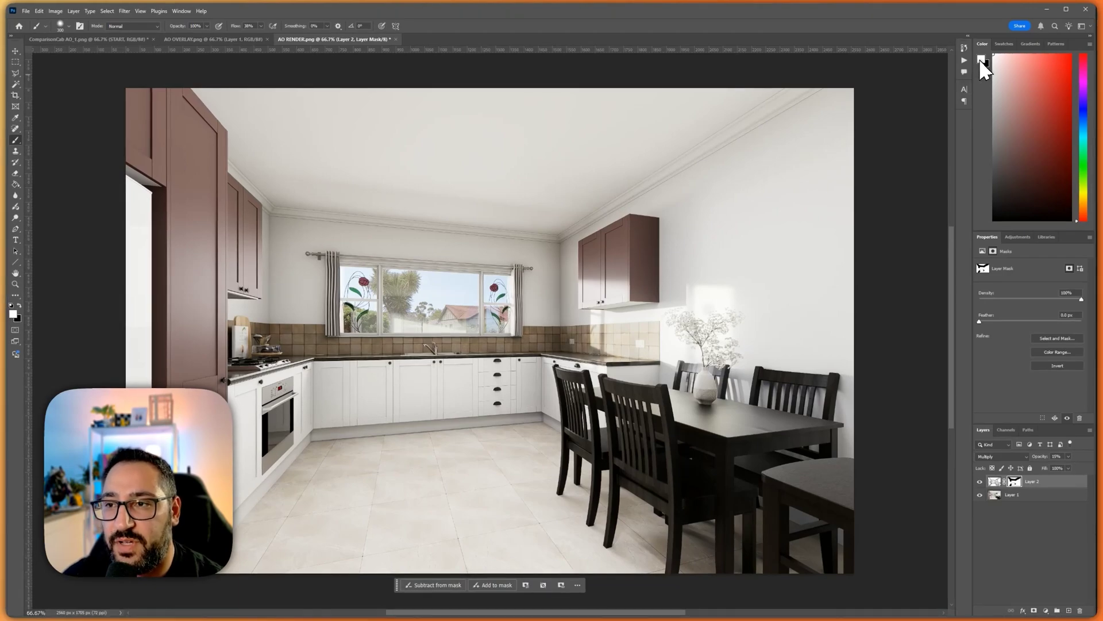
{"action": "key", "text": "x"}
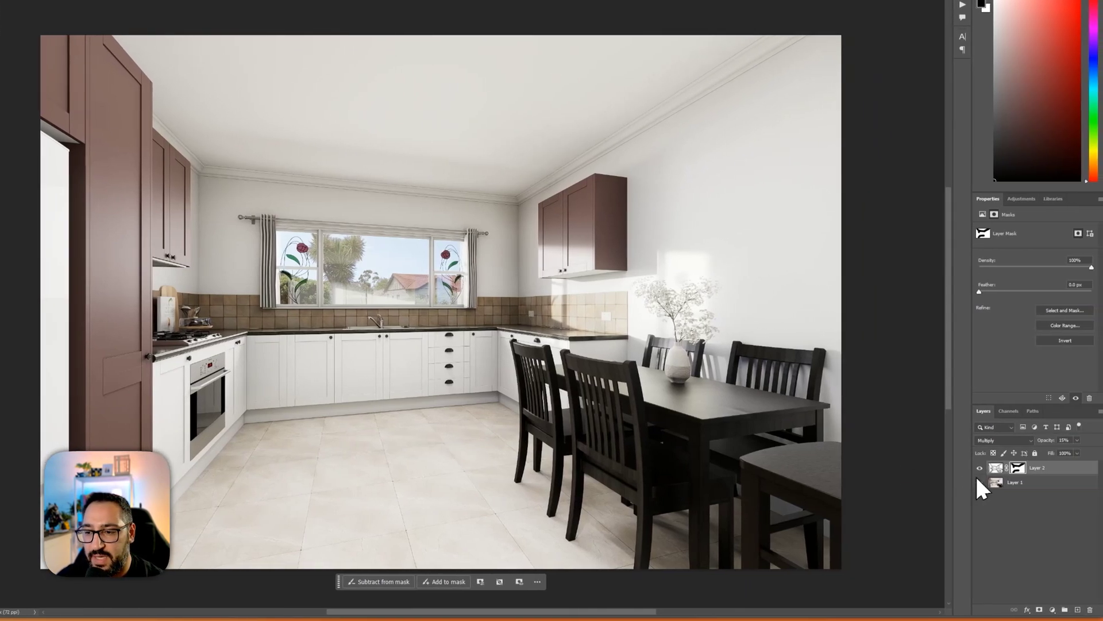
{"action": "left_click", "coordinate": [970, 467]}
{"action": "left_click", "coordinate": [971, 468]}
{"action": "left_click", "coordinate": [970, 467]}
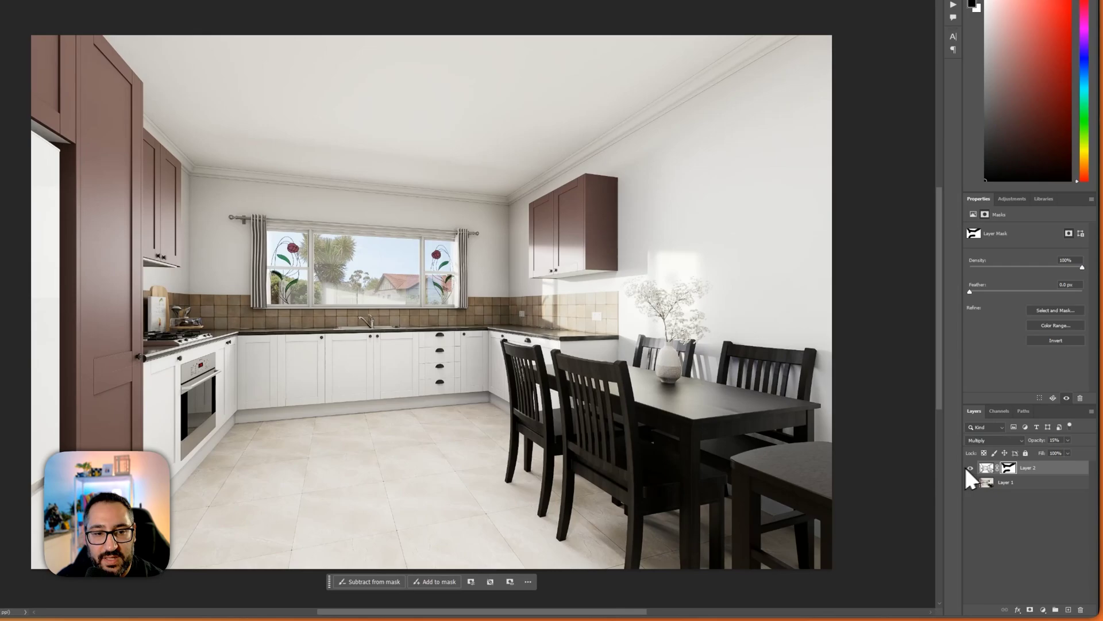
Examine the white base cabinets and drawers below the sink up close with the AO layer hidden and shown
{"action": "left_click_drag", "start_coordinate": [179, 460], "coordinate": [559, 294]}
{"action": "left_click_drag", "start_coordinate": [659, 294], "coordinate": [662, 293]}
{"action": "left_click_drag", "start_coordinate": [155, 404], "coordinate": [682, 164]}
{"action": "left_click_drag", "start_coordinate": [502, 261], "coordinate": [374, 234]}
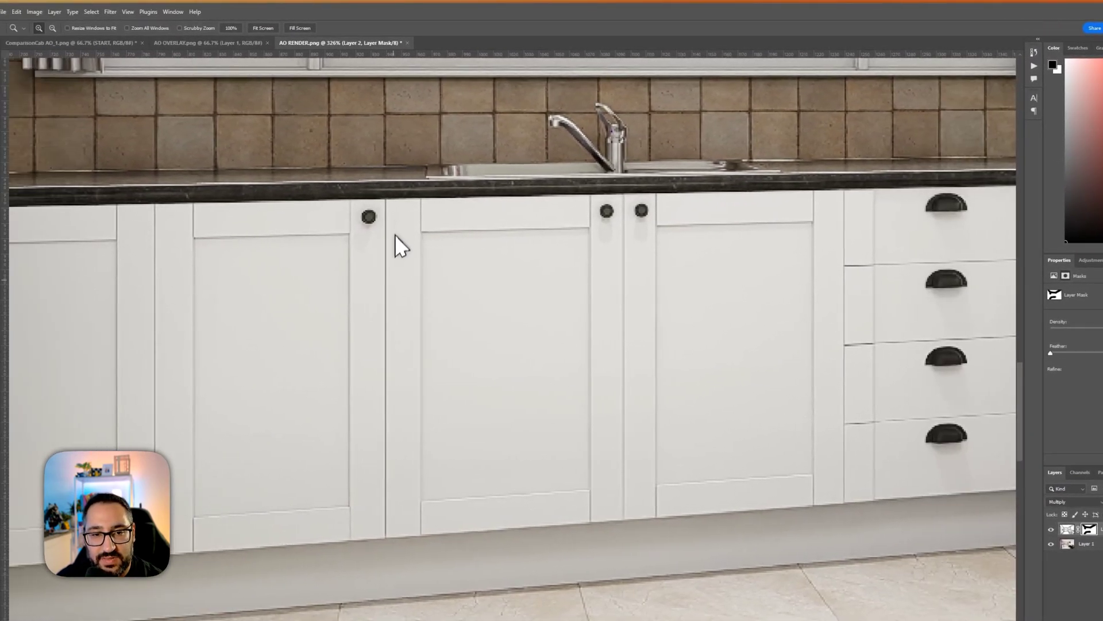
{"action": "left_click_drag", "start_coordinate": [543, 380], "coordinate": [429, 382]}
{"action": "left_click", "coordinate": [1074, 529]}
{"action": "left_click", "coordinate": [1074, 529]}
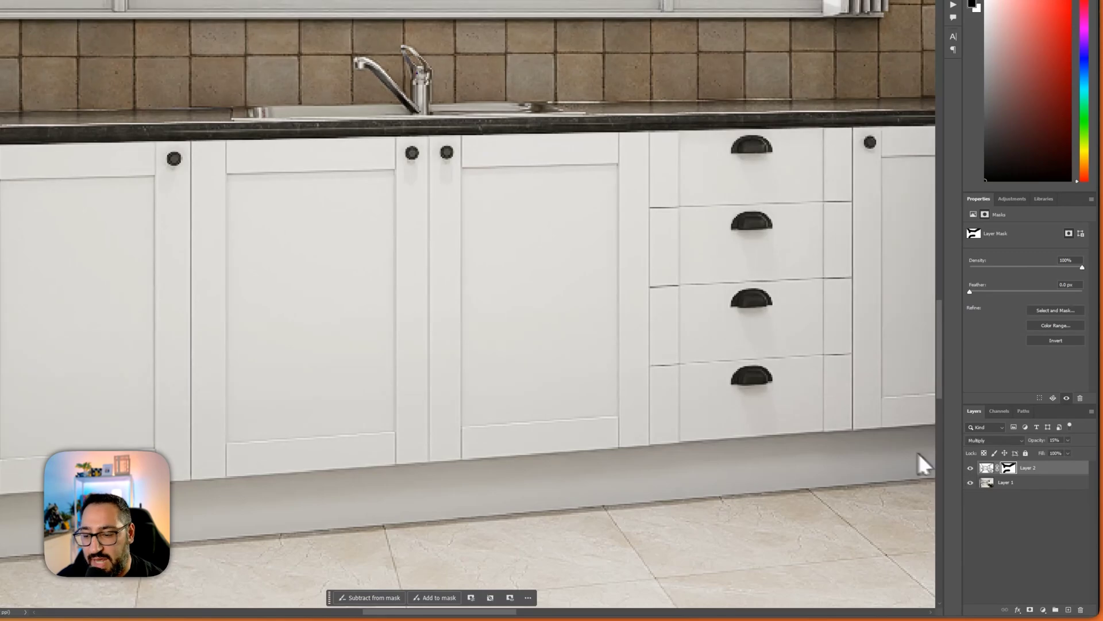
Return to the whole kitchen image and toggle Layer 2's visibility to compare the overall AO effect
{"action": "key", "text": "ctrl+minus"}
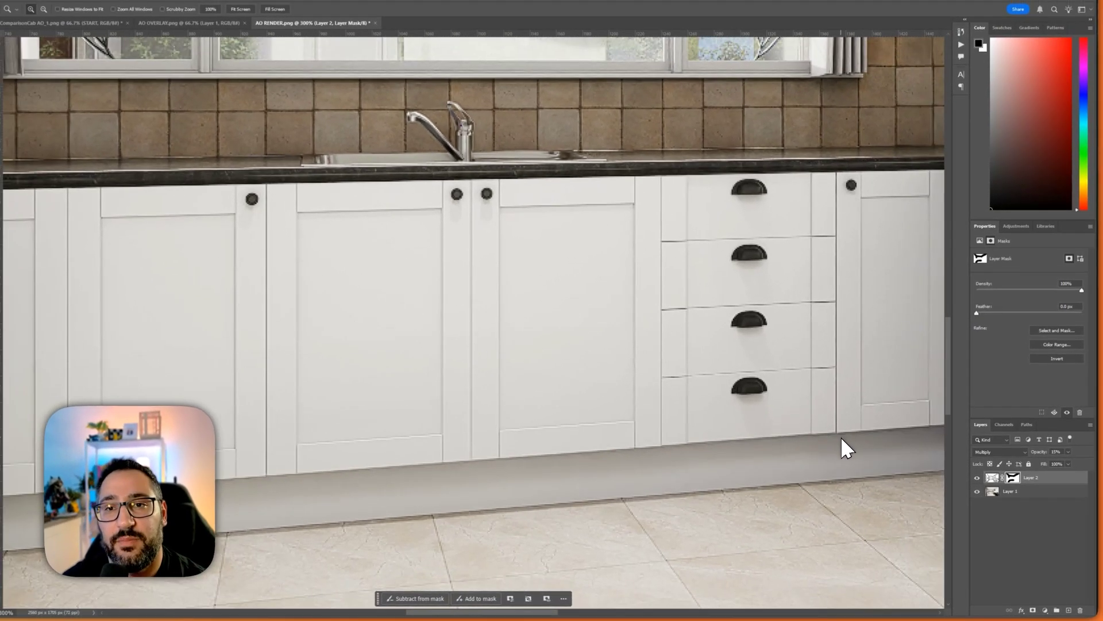
{"action": "key", "text": "ctrl+minus"}
{"action": "key", "text": "ctrl+minus"}
{"action": "key", "text": "ctrl+minus"}
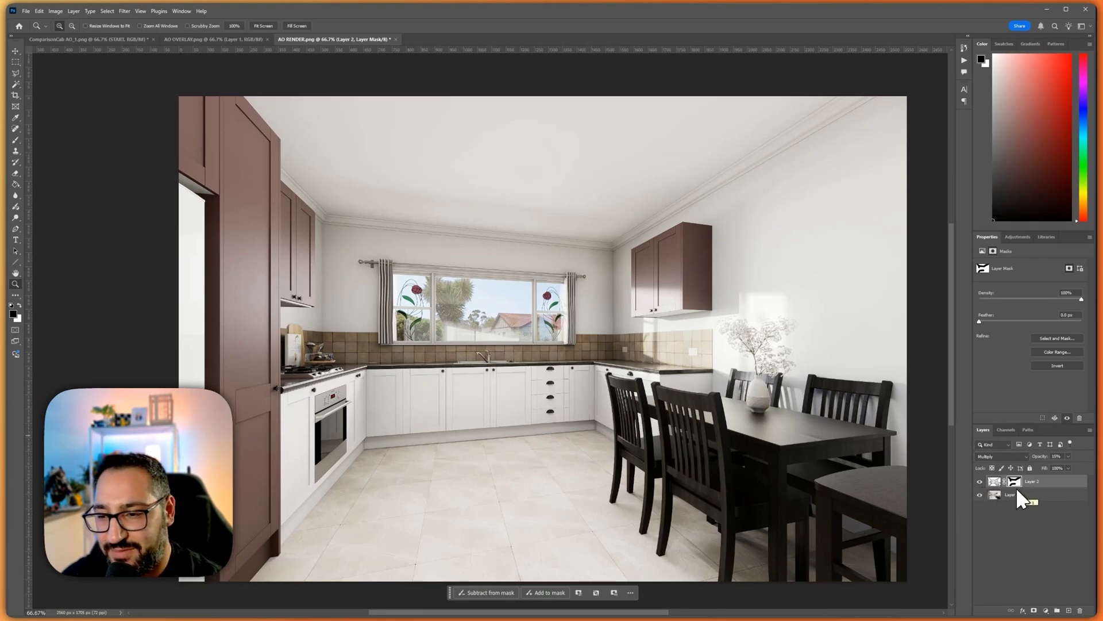
{"action": "left_click", "coordinate": [980, 482]}
{"action": "left_click", "coordinate": [980, 482]}
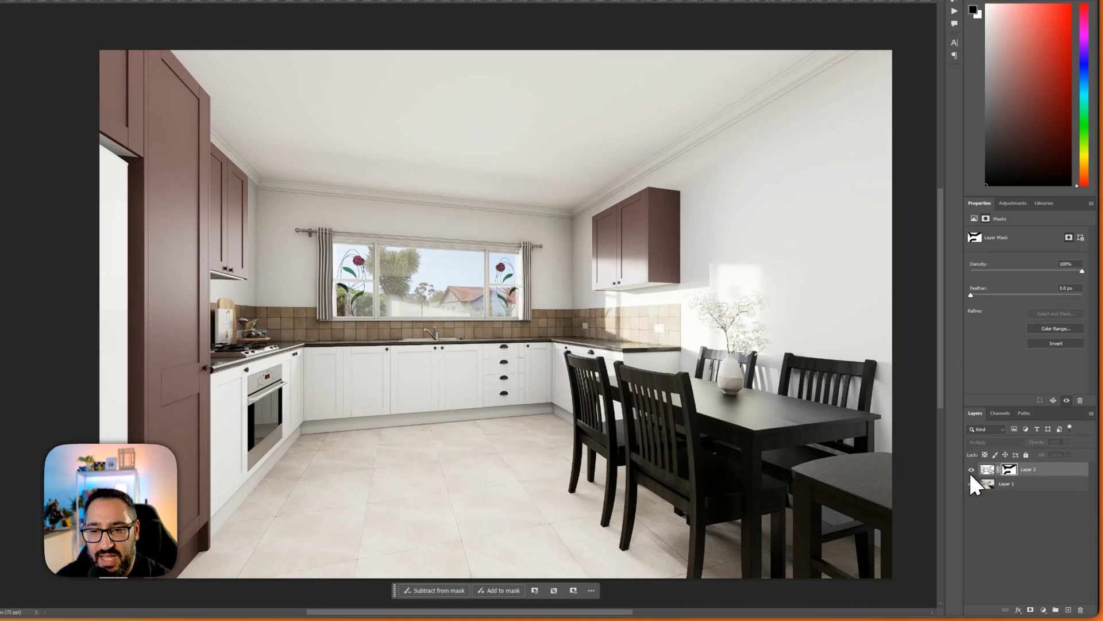
{"action": "left_click", "coordinate": [970, 470]}
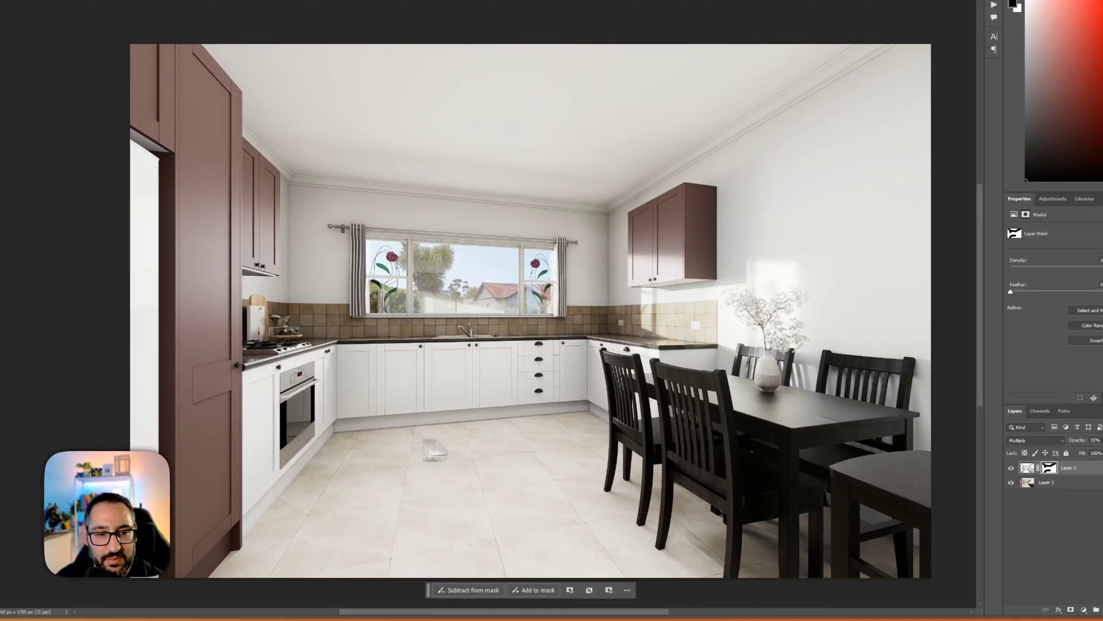
Compare the oven, tall cabinet and adjoining white doors up close with Layer 2 hidden and shown
{"action": "left_click_drag", "start_coordinate": [145, 480], "coordinate": [297, 277]}
{"action": "left_click", "coordinate": [1011, 467]}
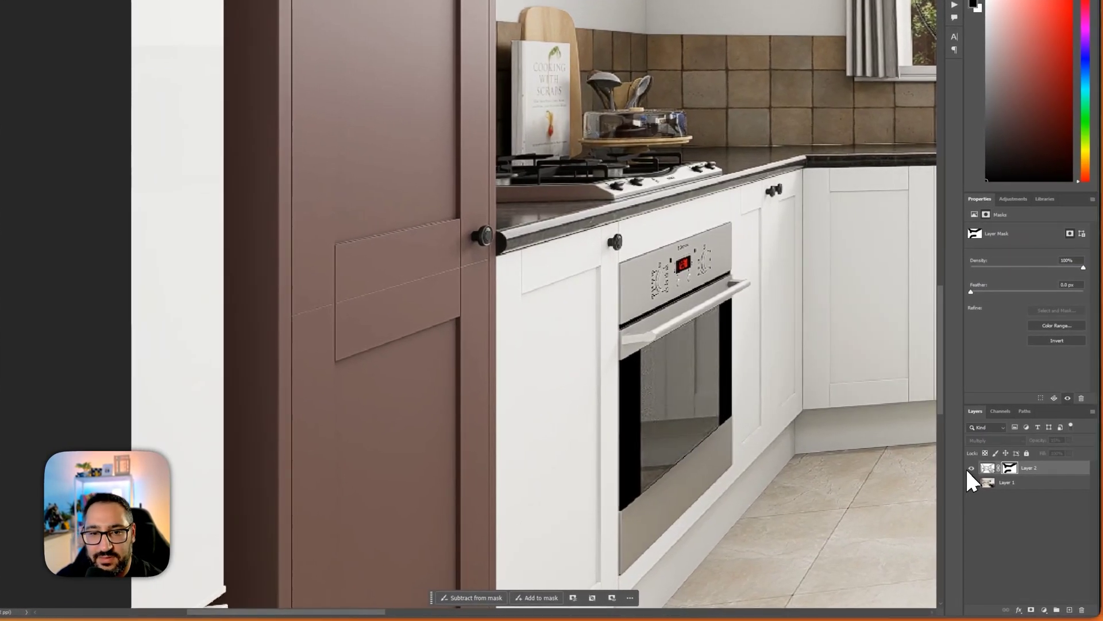
{"action": "left_click", "coordinate": [979, 469]}
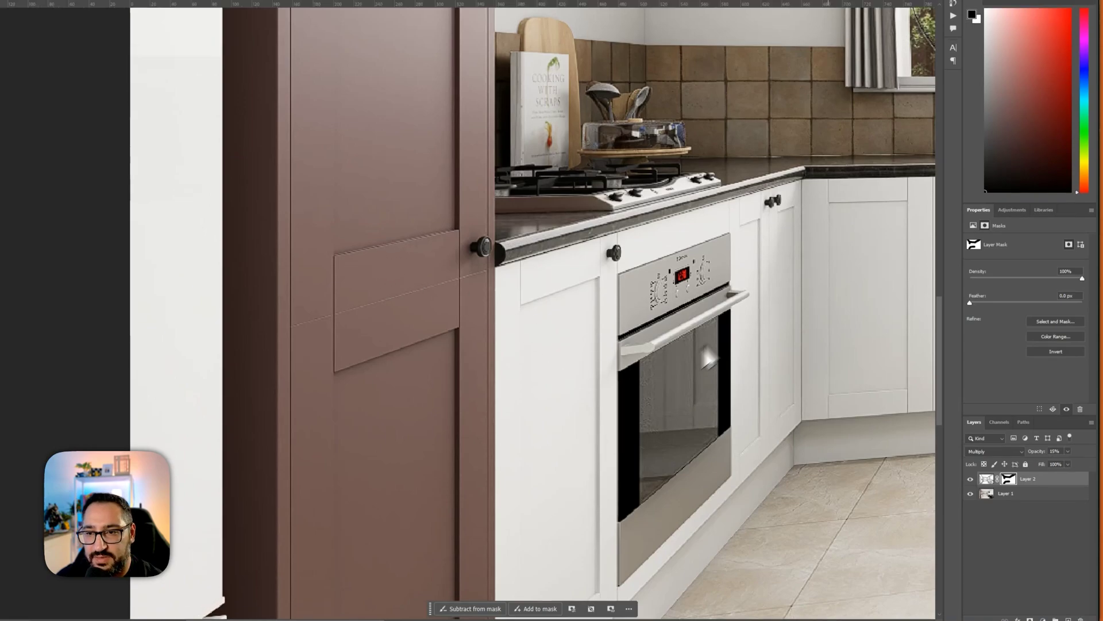
{"action": "left_click", "coordinate": [970, 468]}
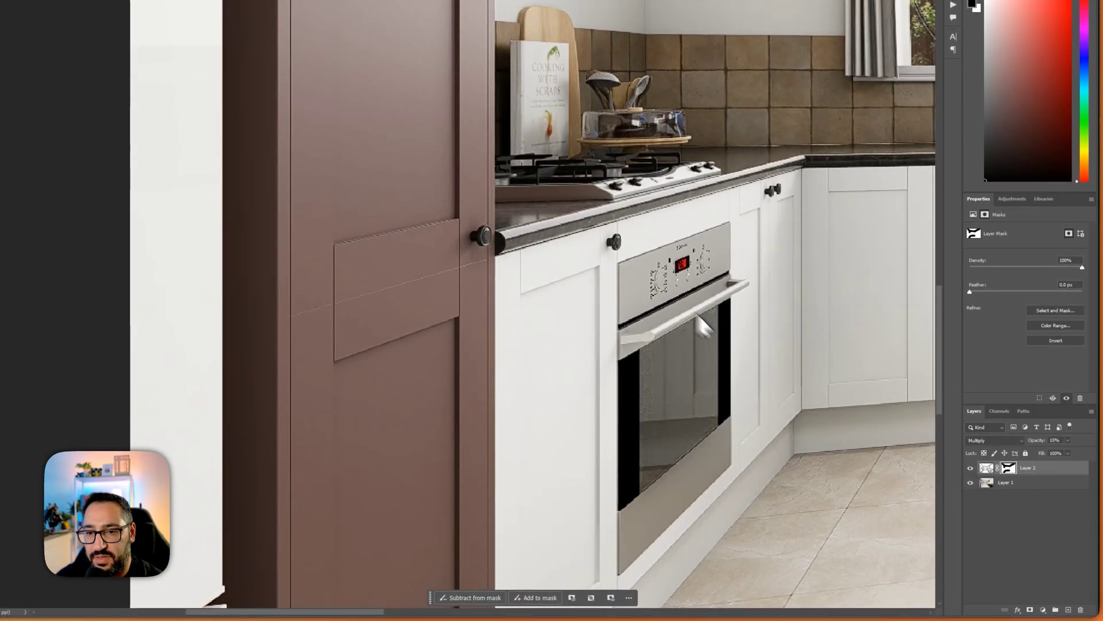
{"action": "left_click", "coordinate": [917, 607]}
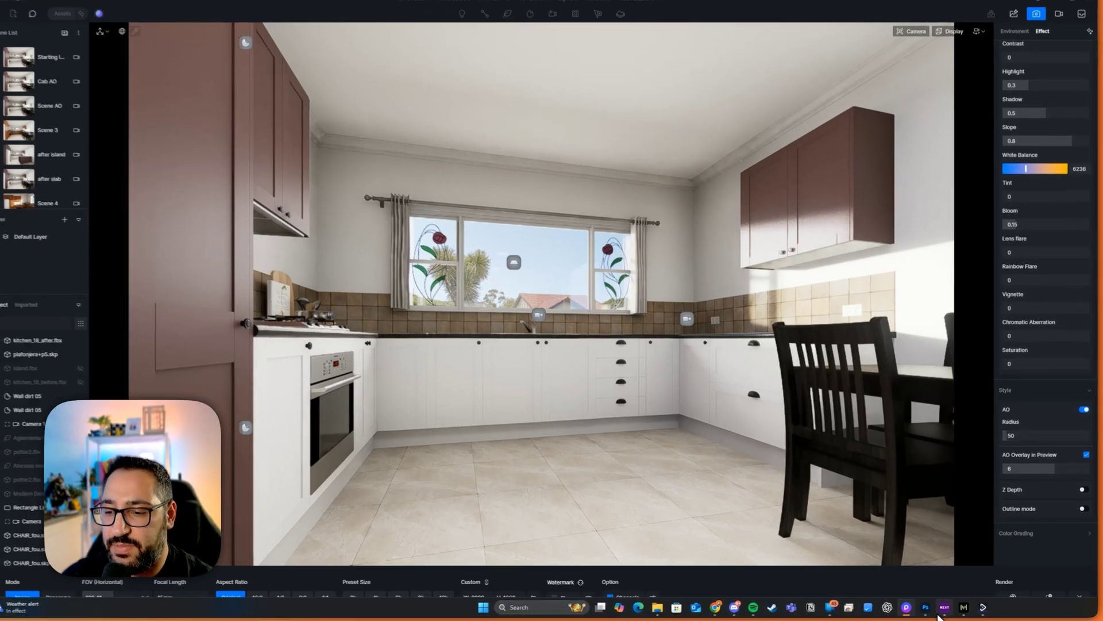
{"action": "left_click", "coordinate": [925, 607]}
{"action": "left_click_drag", "start_coordinate": [850, 300], "coordinate": [810, 305]}
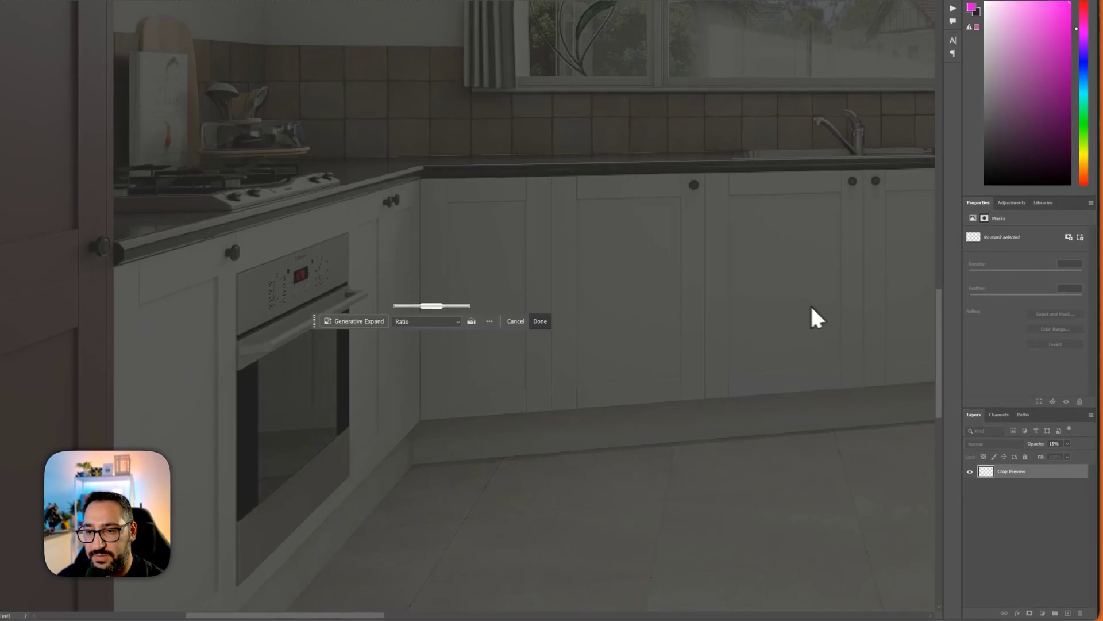
{"action": "key", "text": "Escape"}
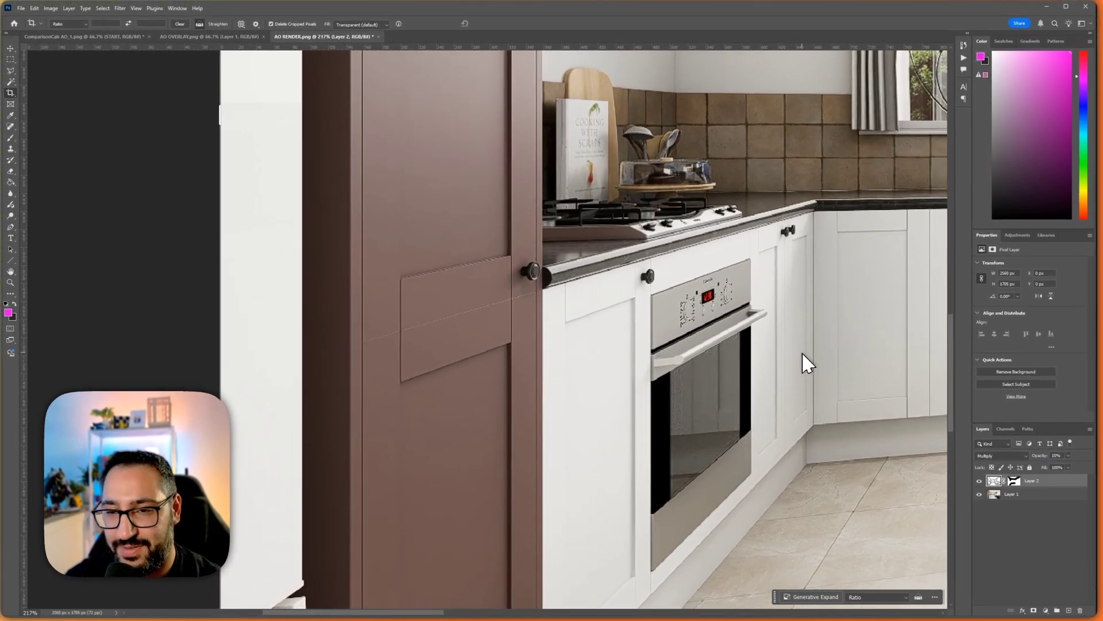
Bring the full kitchen image back into view and select the base render layer, Layer 1
{"action": "scroll", "coordinate": [802, 353], "scroll_direction": "down", "scroll_amount": 5, "text": "alt"}
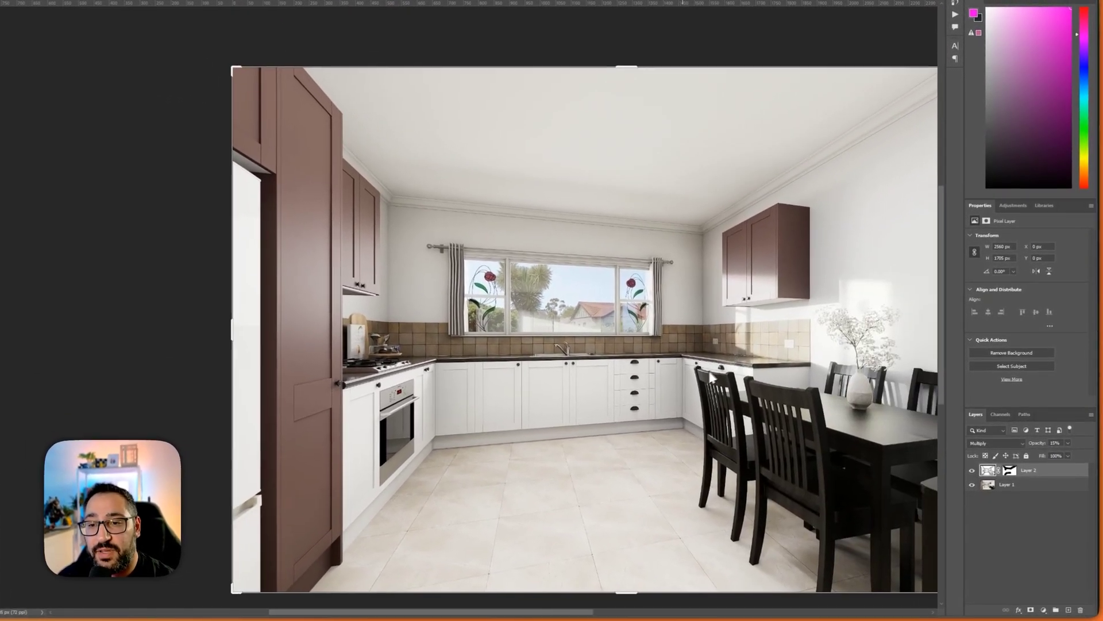
{"action": "left_click_drag", "start_coordinate": [709, 372], "coordinate": [621, 360]}
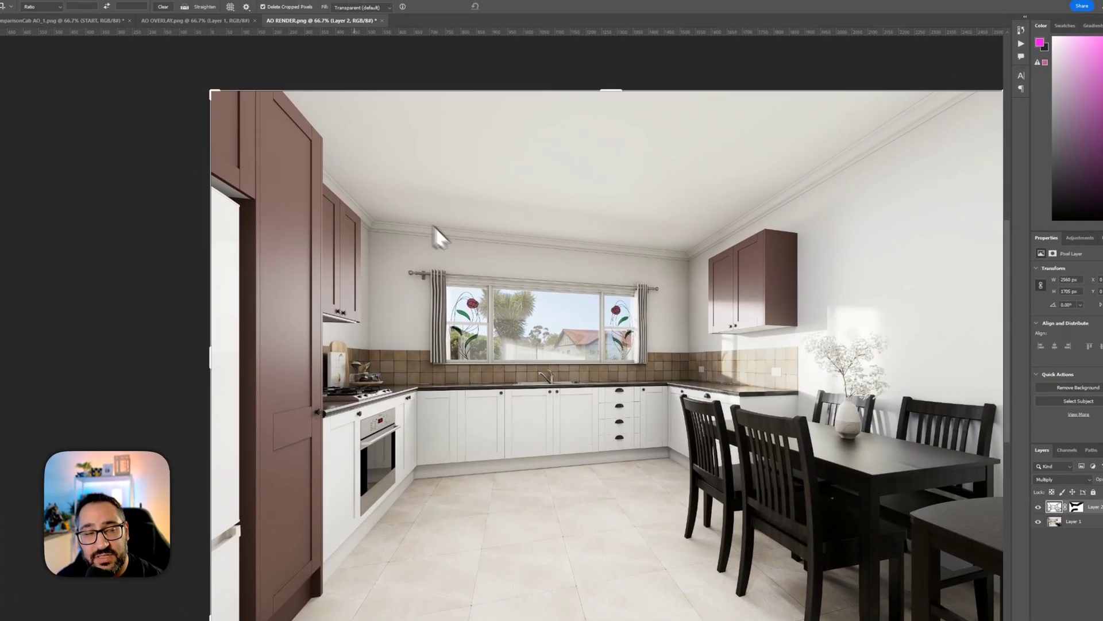
{"action": "left_click", "coordinate": [25, 11]}
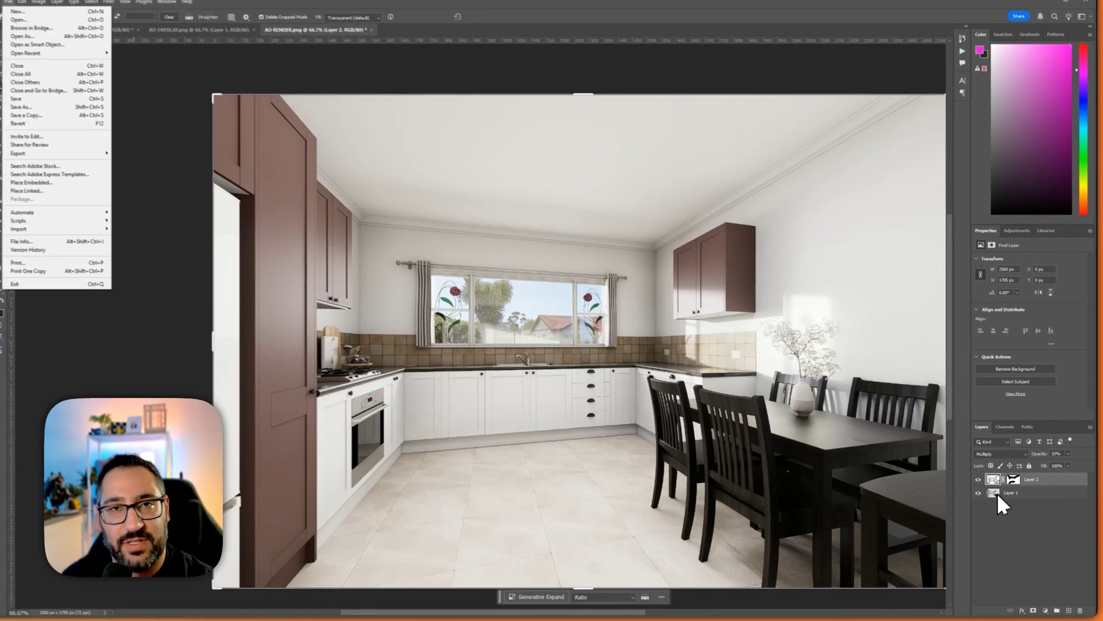
{"action": "left_click", "coordinate": [998, 493]}
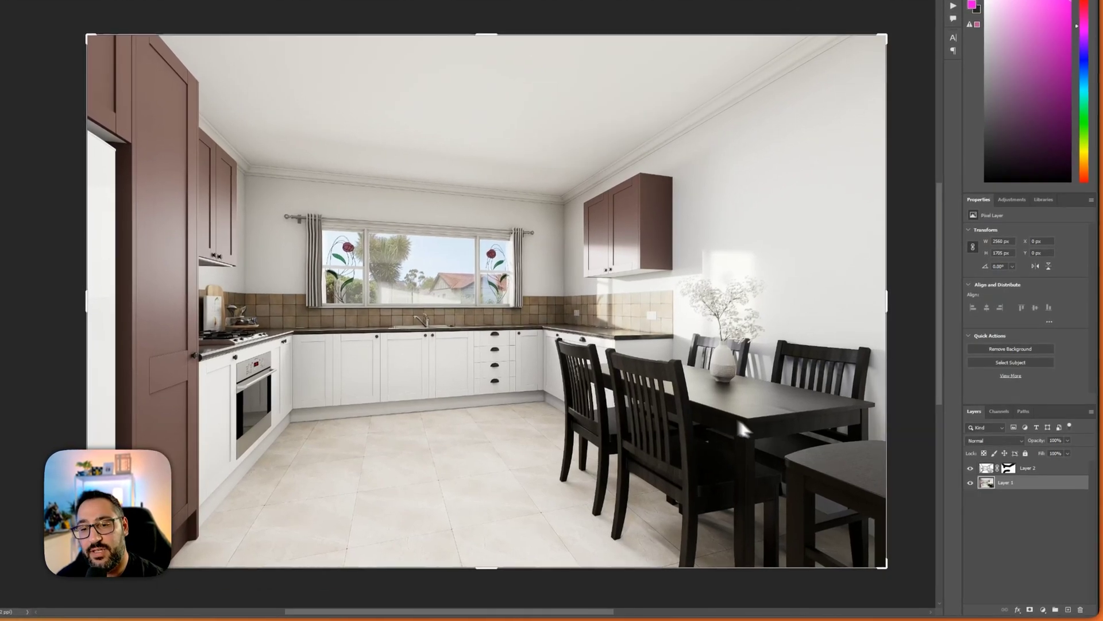